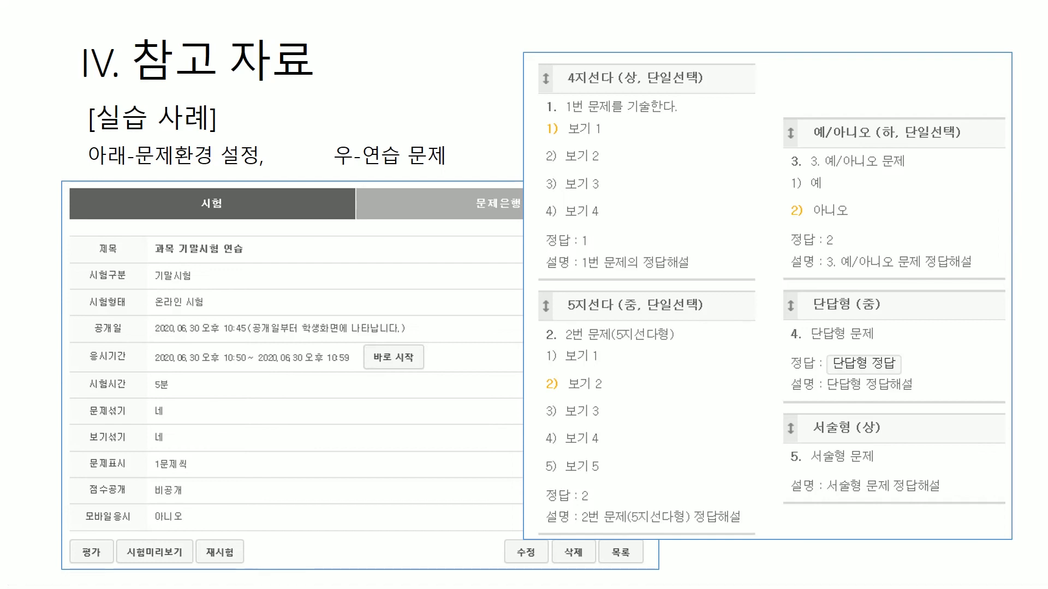
- Switch to the e-Class site in the browser and open the details of the exam 과목 기말시험 연습
key(alt+Tab)
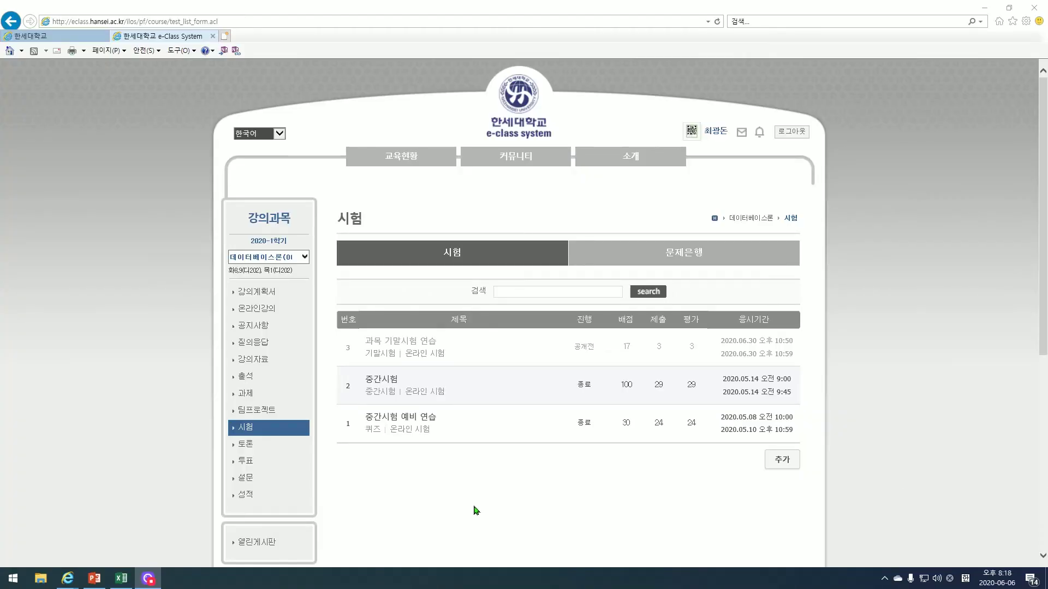
click(240, 435)
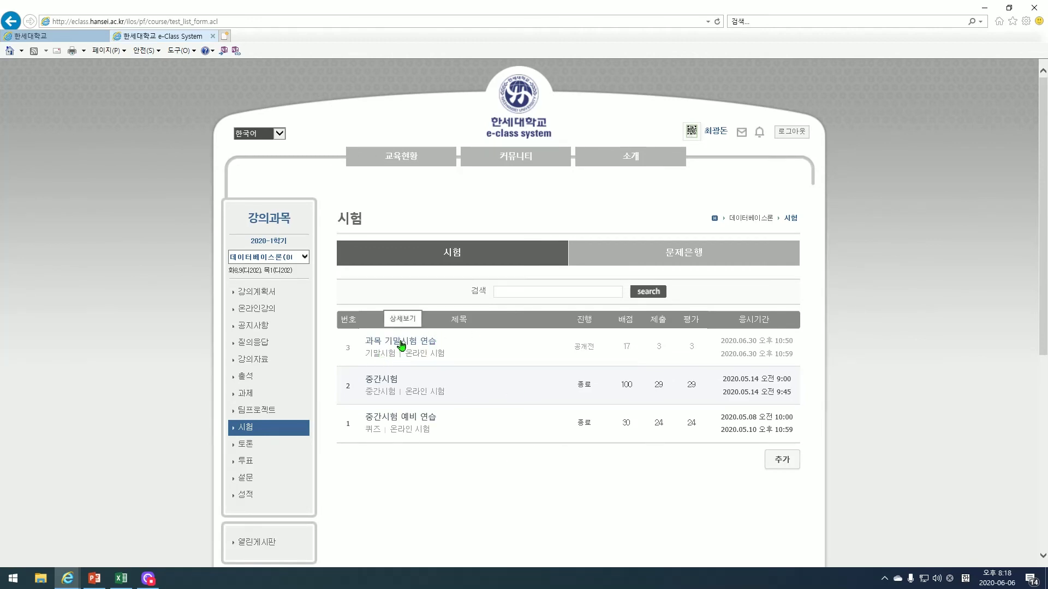
click(401, 342)
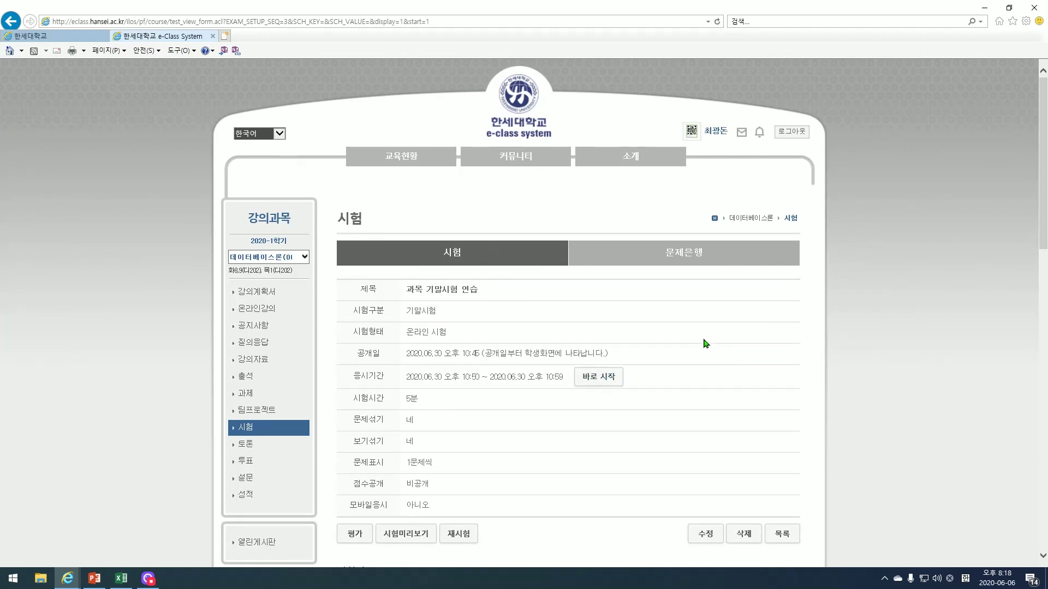
ctrl+scroll(704, 348, up, 3)
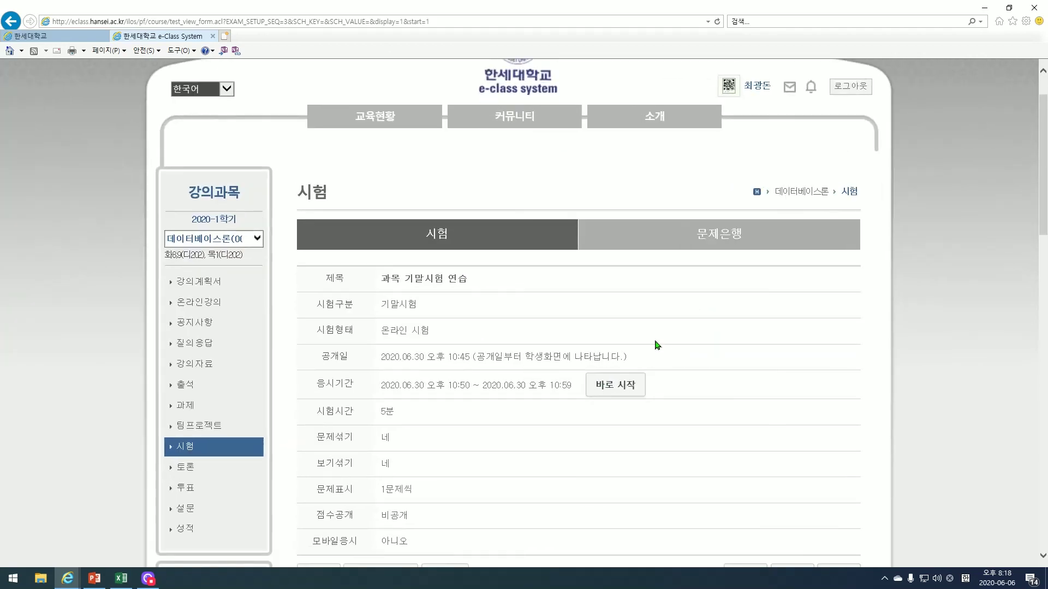
ctrl+scroll(558, 315, up, 1)
scroll(519, 393, down, 3)
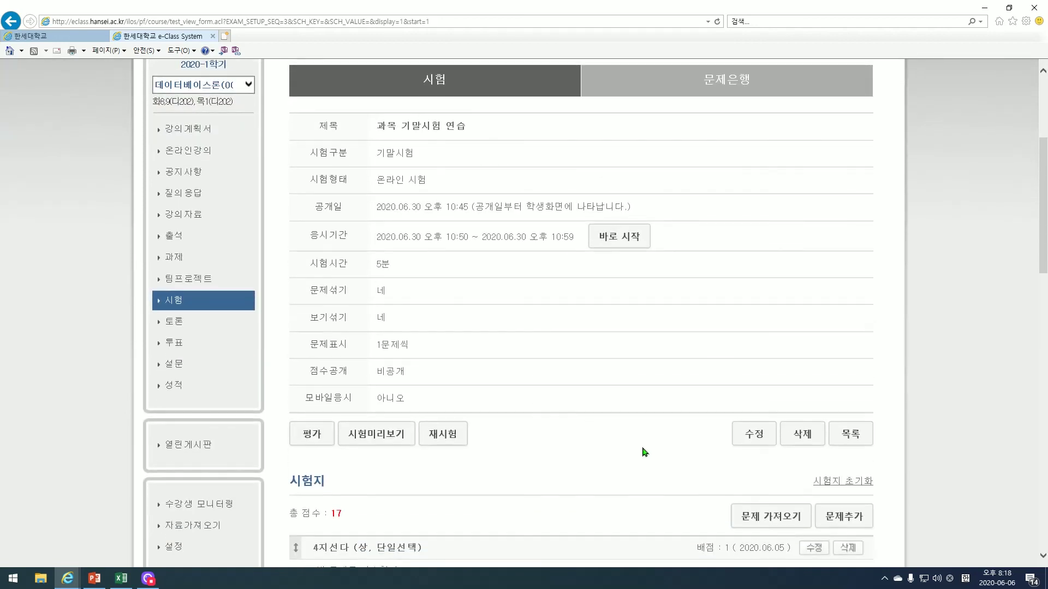
- Open the exam's settings for editing and examine the available choices for exam category (시험구분) and exam format (시험형태)
click(741, 437)
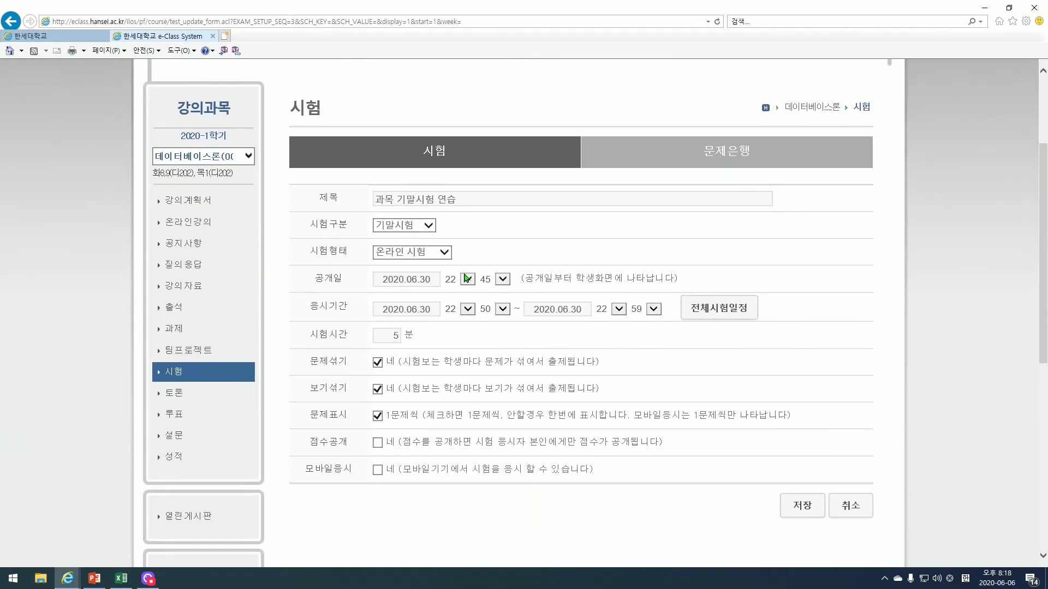
click(427, 227)
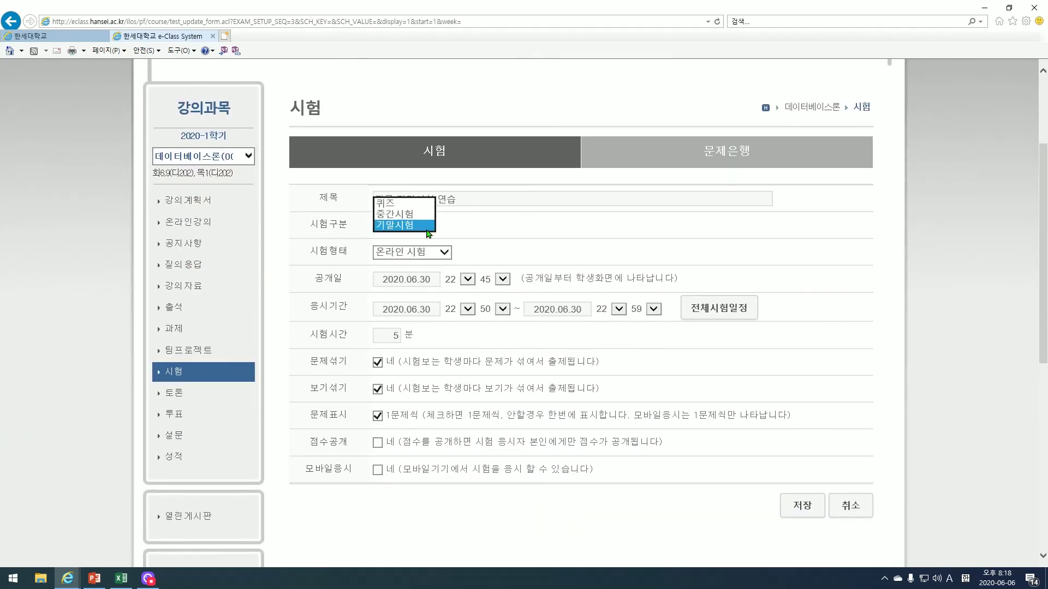
click(512, 229)
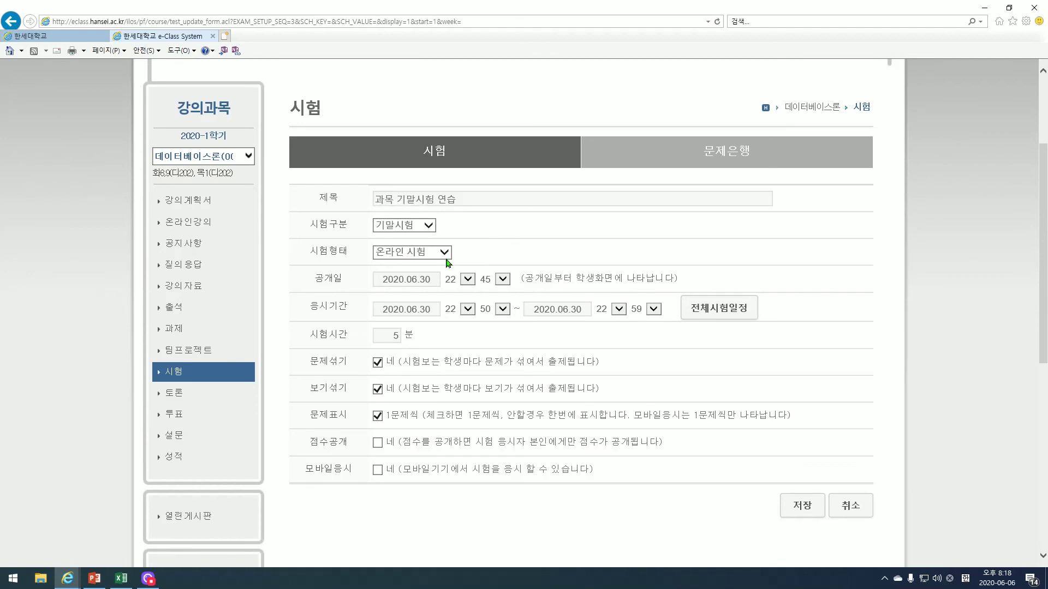
click(443, 252)
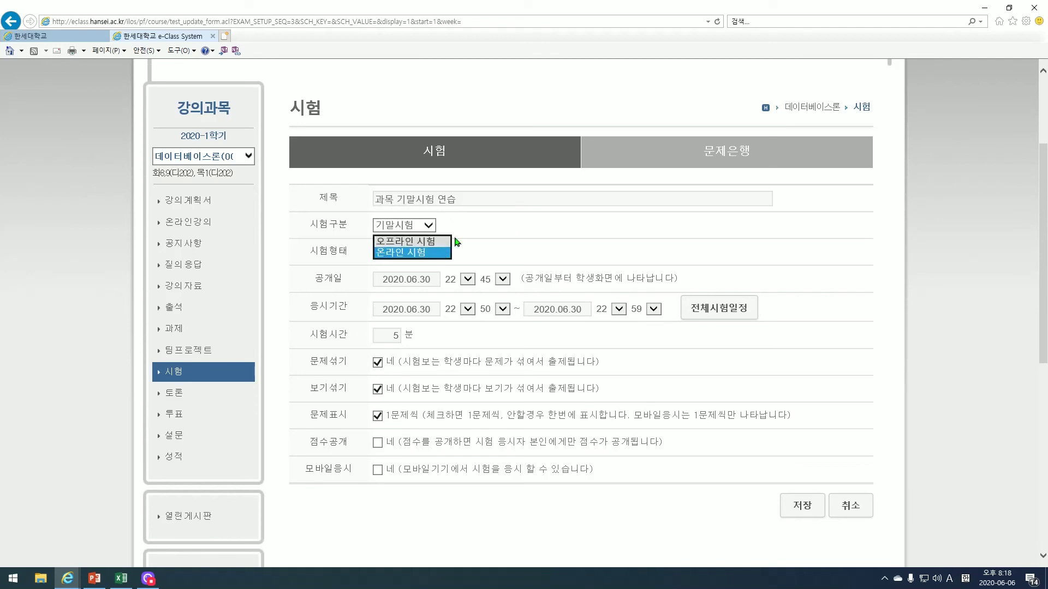
click(437, 252)
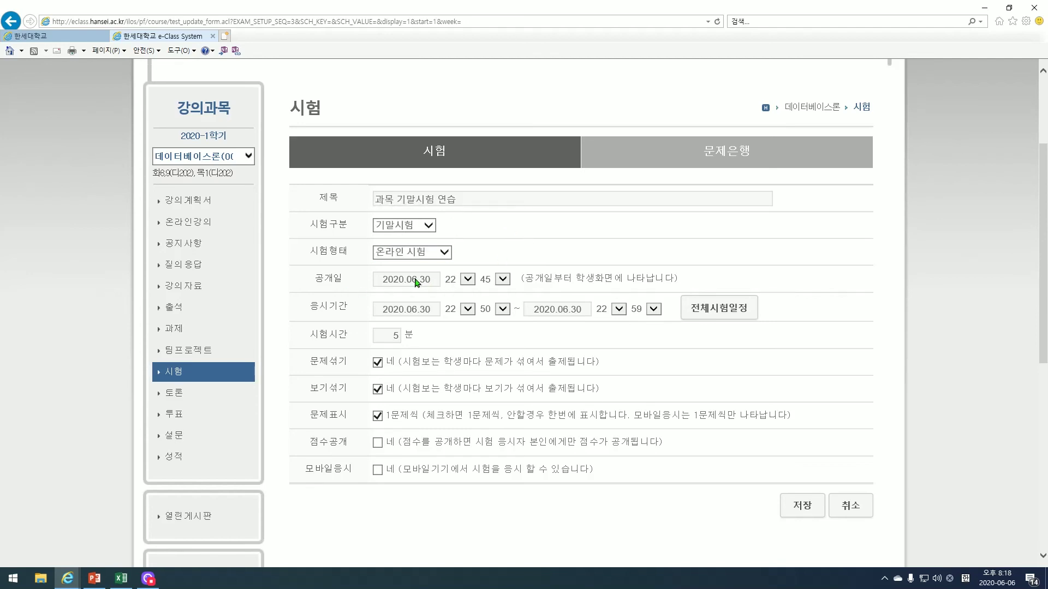
- Check the hour and minute choices of the release date (공개일) and the exam duration, and save the exam settings
click(464, 280)
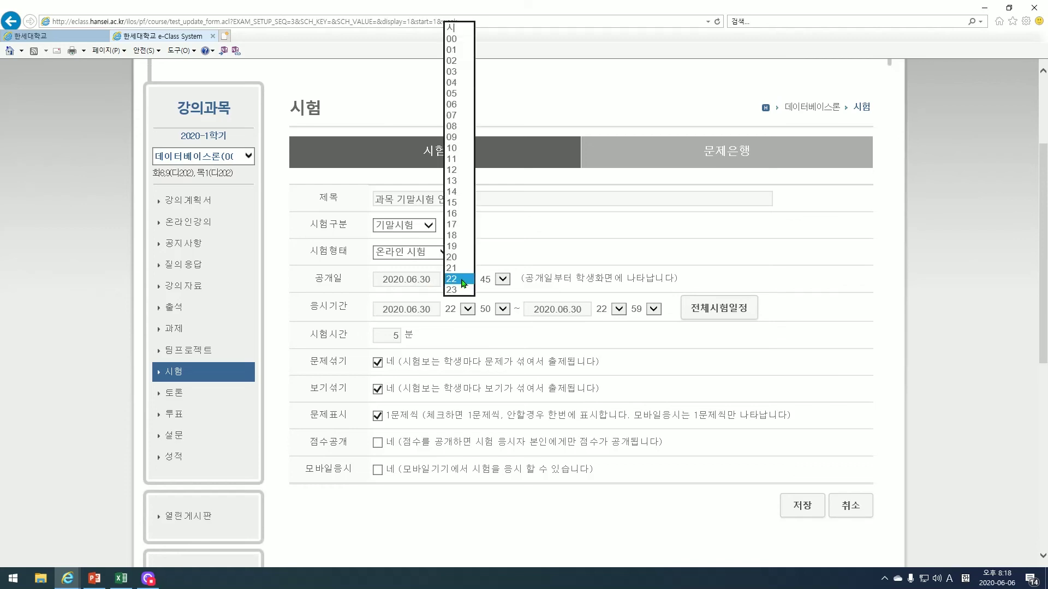
click(539, 251)
click(502, 278)
click(603, 217)
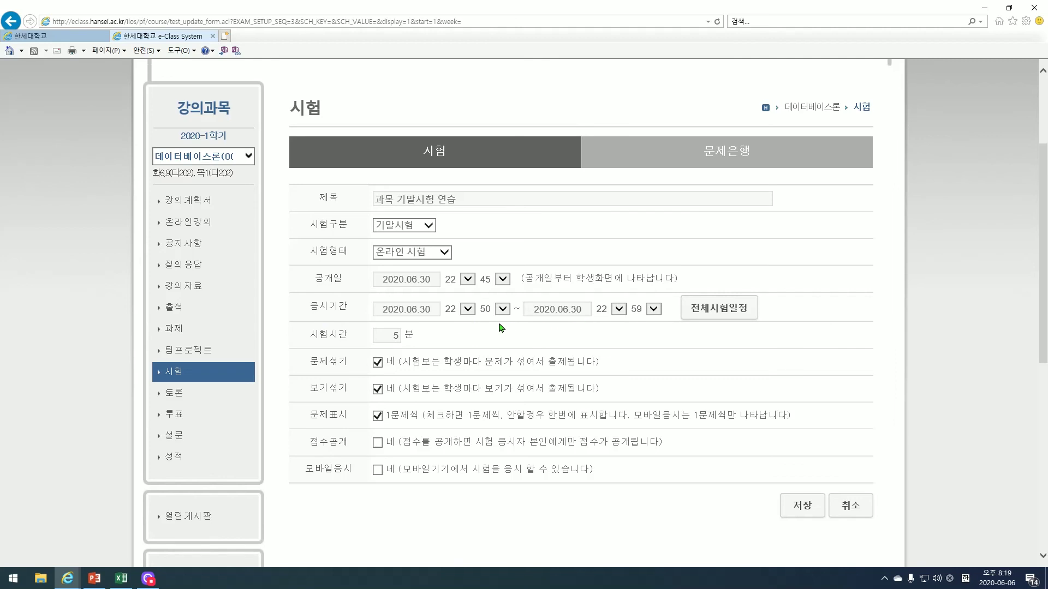
click(374, 336)
click(798, 505)
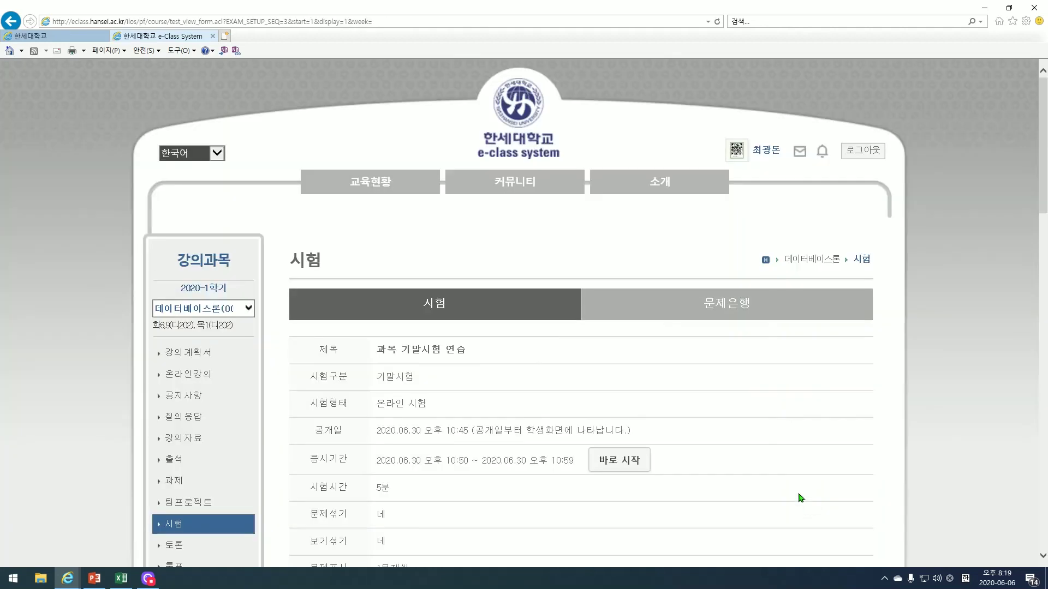
- Open the first question (4지선다) of the exam paper for editing and examine its type, difficulty, points and question text
scroll(742, 464, down, 2)
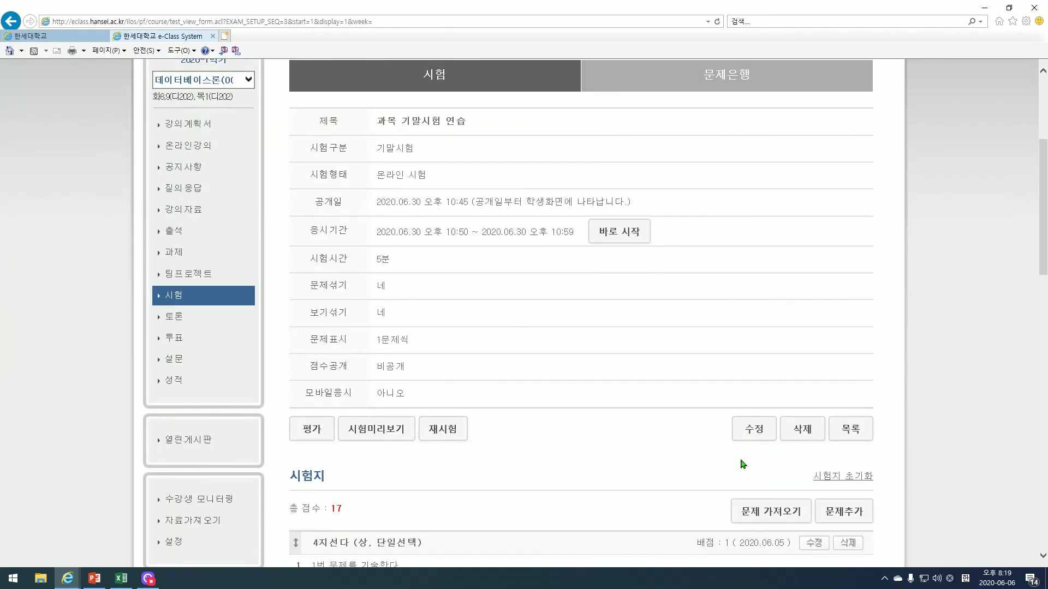
scroll(758, 469, down, 4)
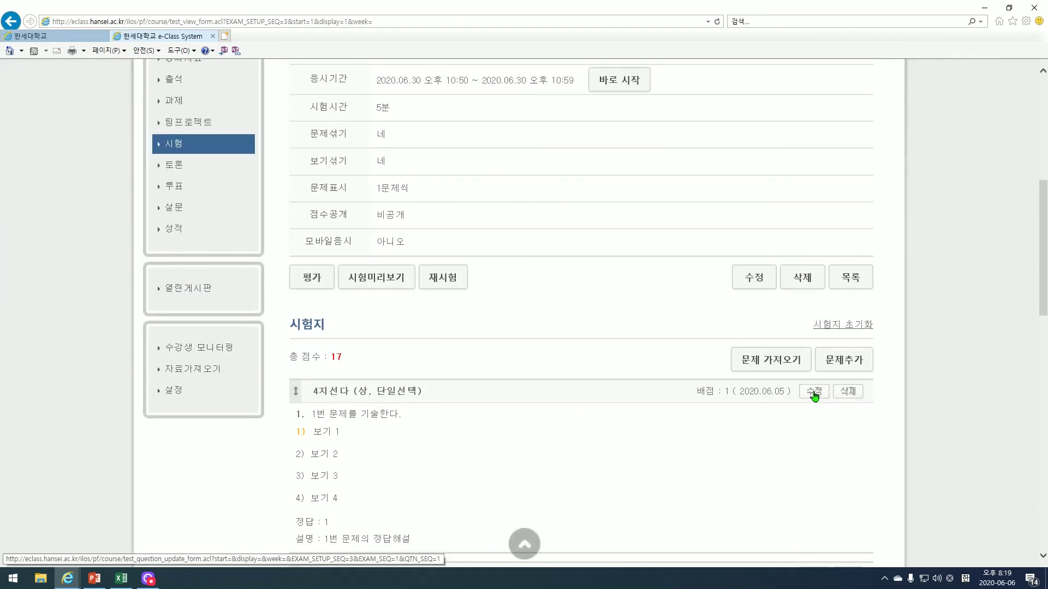
click(813, 392)
scroll(618, 358, down, 3)
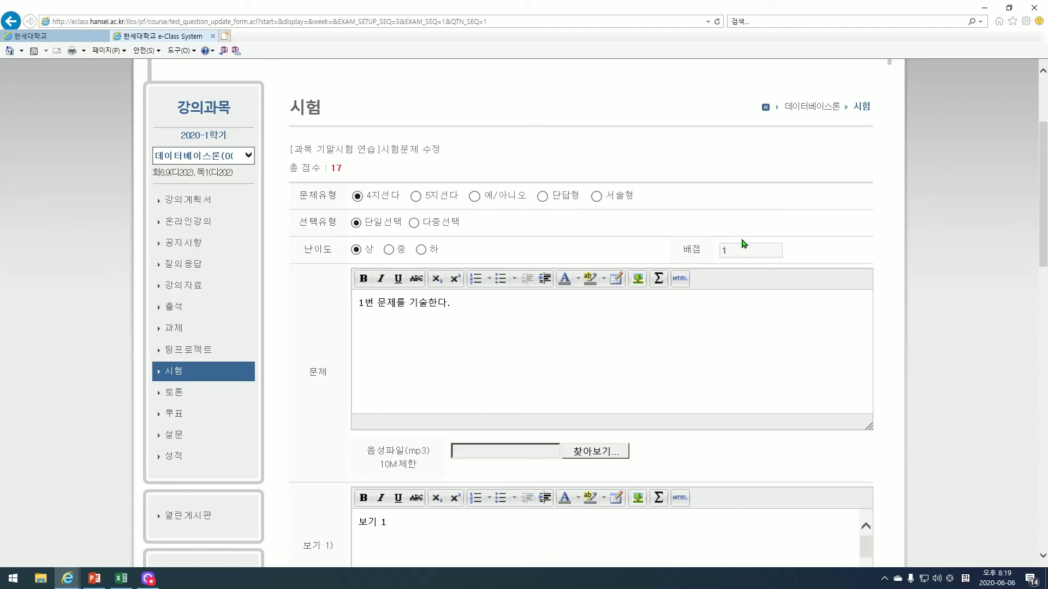
click(524, 319)
scroll(602, 352, down, 2)
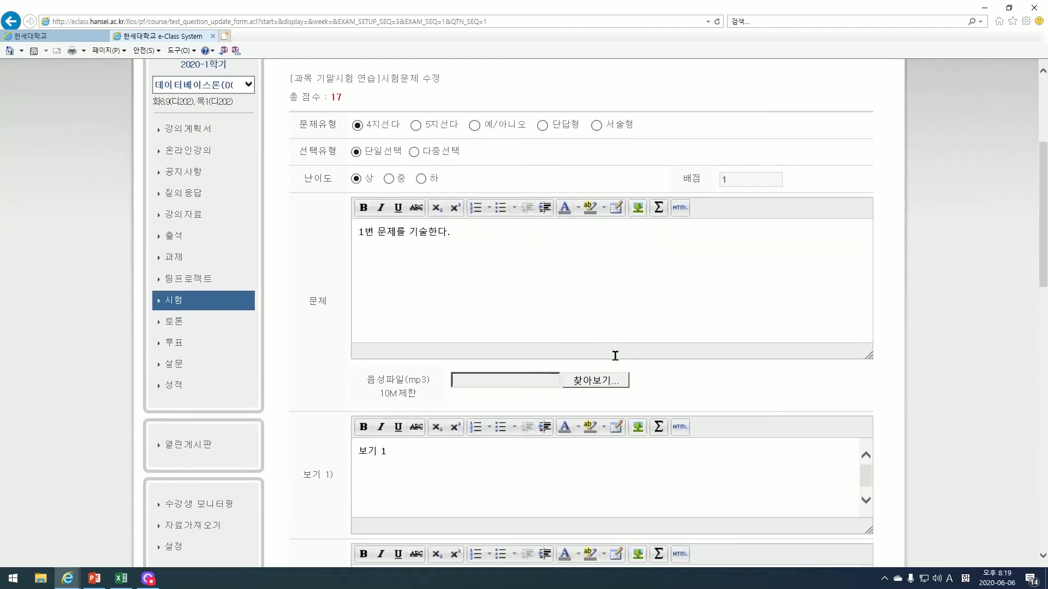
- Examine the first question's answer choices, correct answer and explanation, and close the question form without saving
click(407, 480)
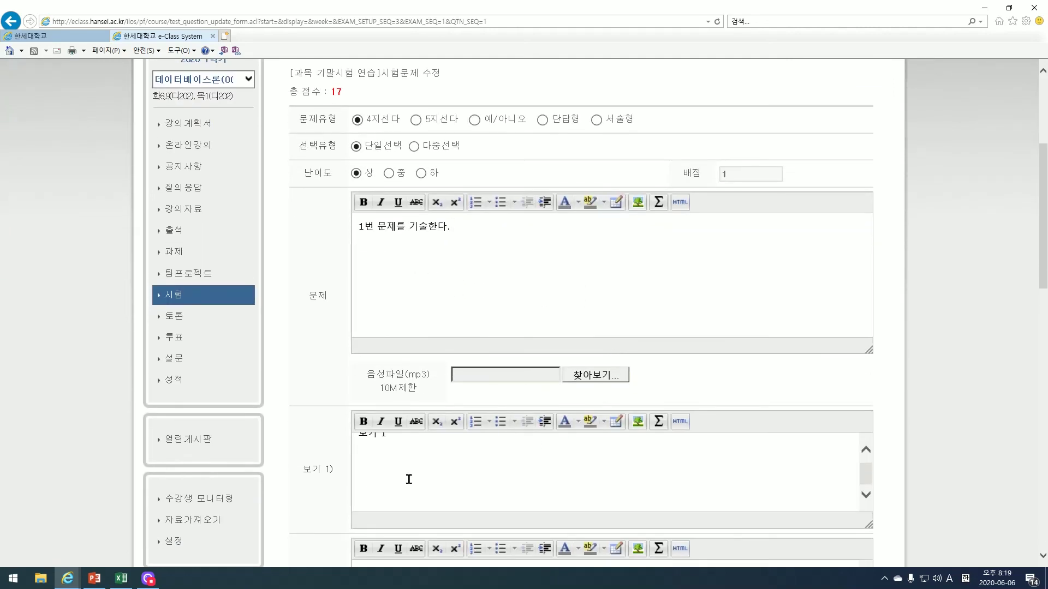
scroll(305, 451, down, 7)
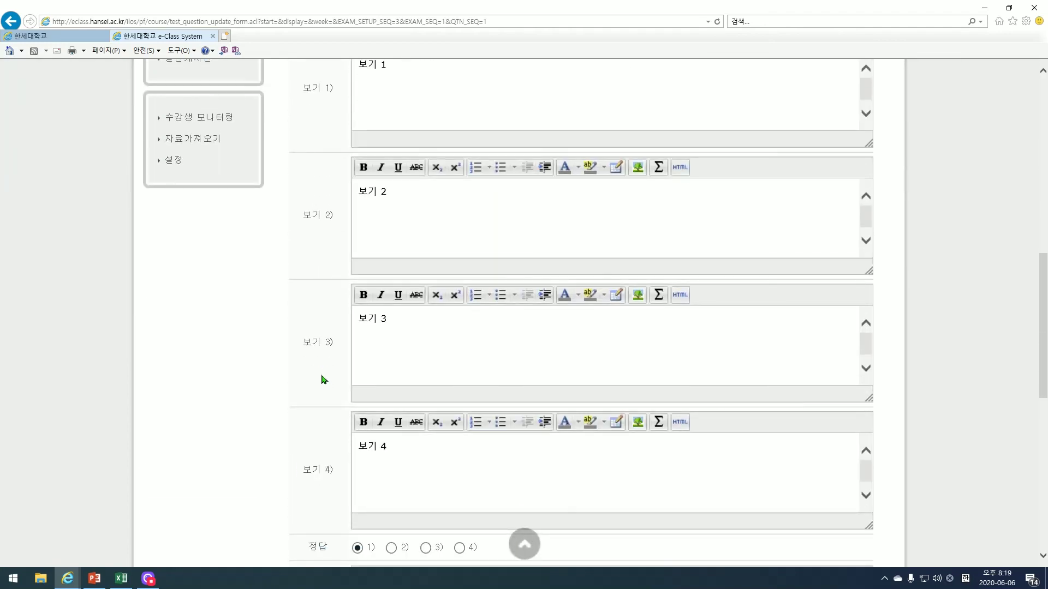
scroll(322, 380, down, 3)
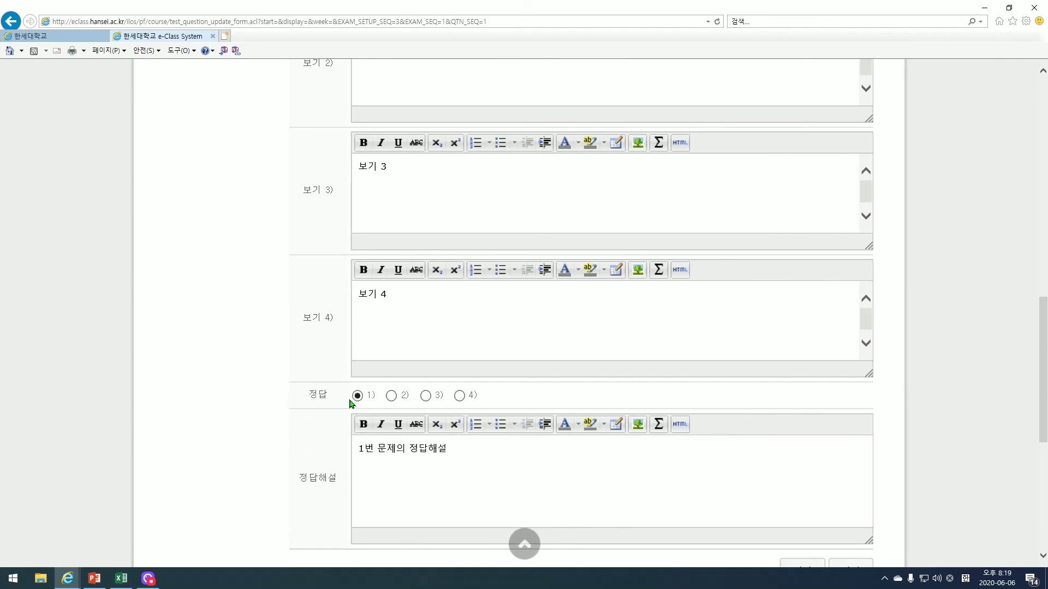
click(391, 396)
click(426, 396)
scroll(484, 468, down, 2)
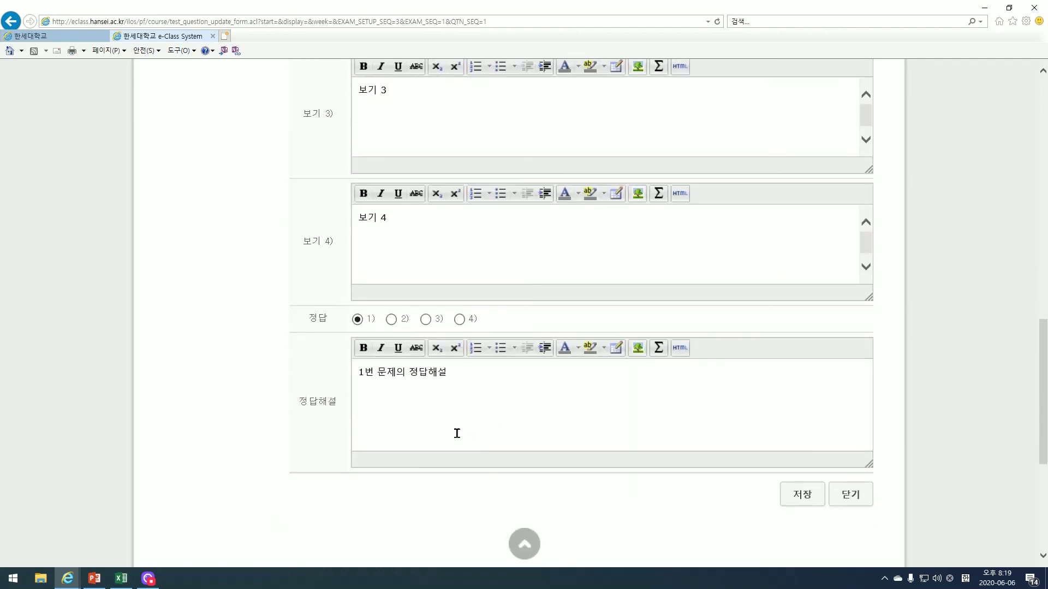
click(840, 500)
- Examine all questions of the exam paper, from the 4지선다 question to the 서술형 question, with their answers and explanations
scroll(644, 360, up, 5)
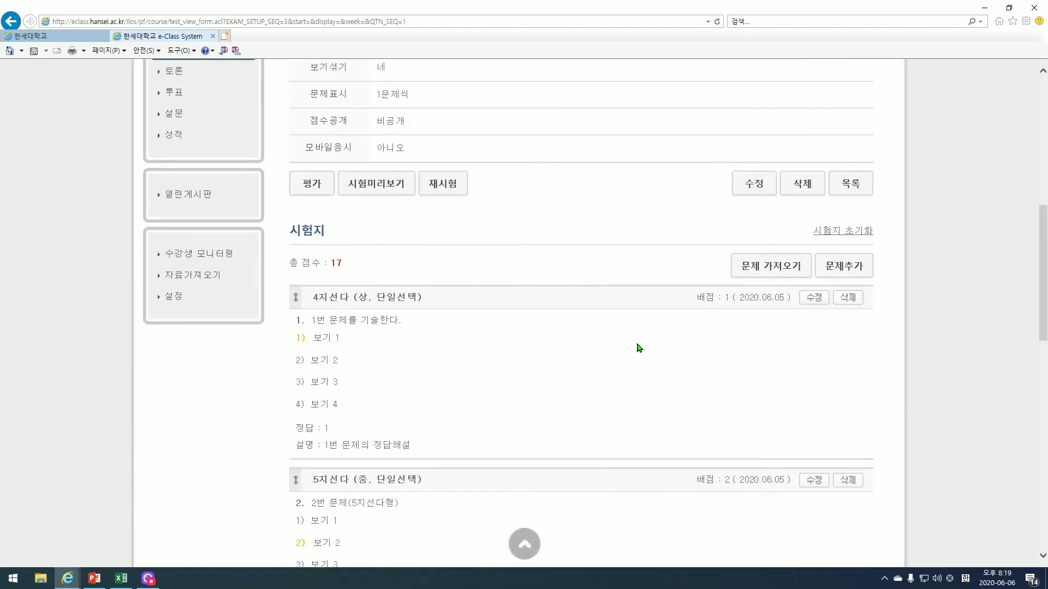
scroll(523, 332, down, 3)
scroll(416, 262, down, 3)
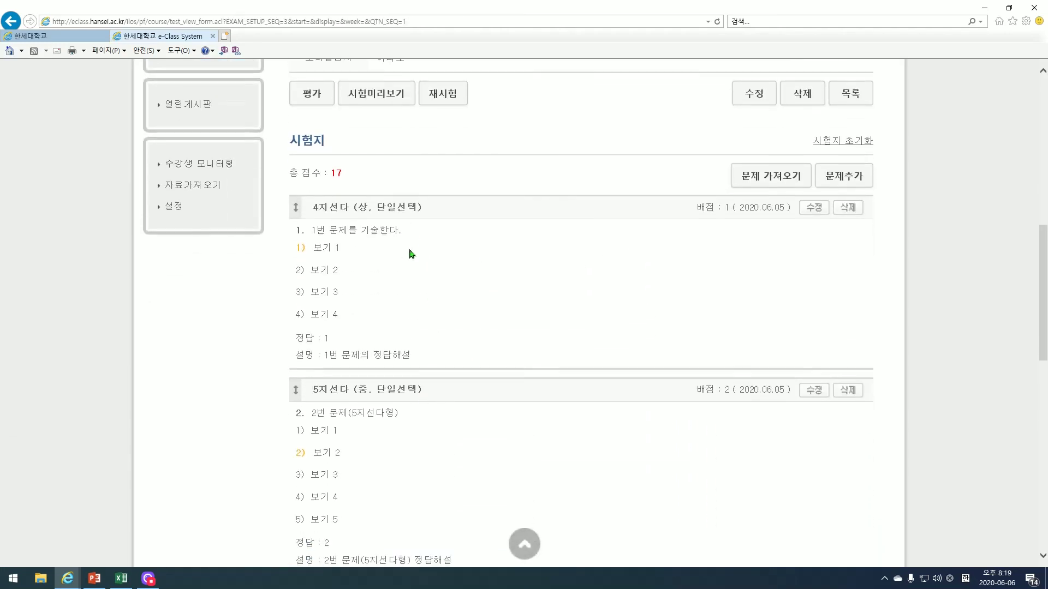
scroll(431, 286, down, 3)
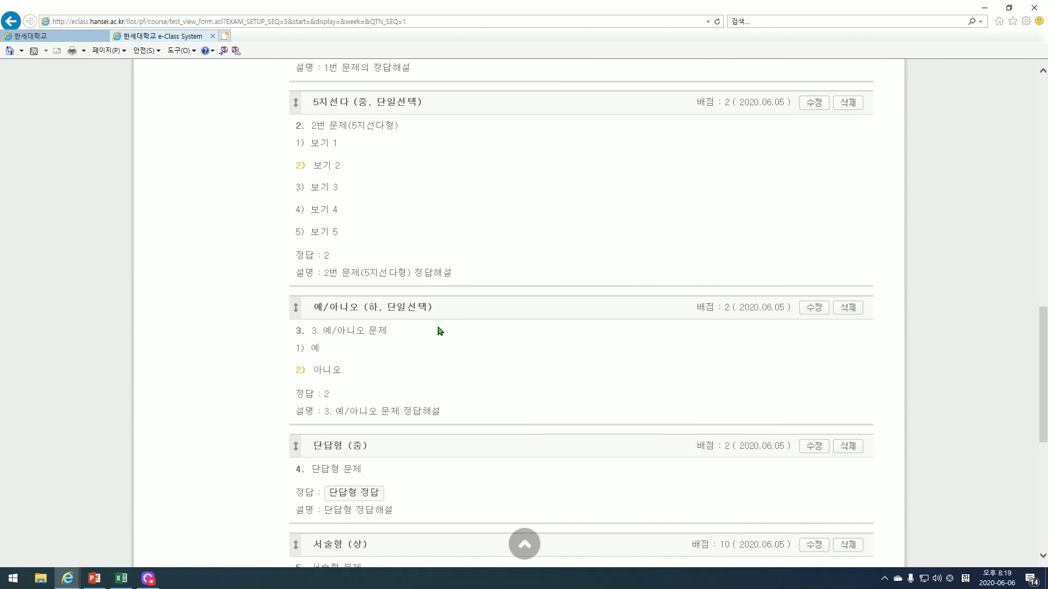
scroll(438, 330, down, 2)
scroll(420, 380, down, 1)
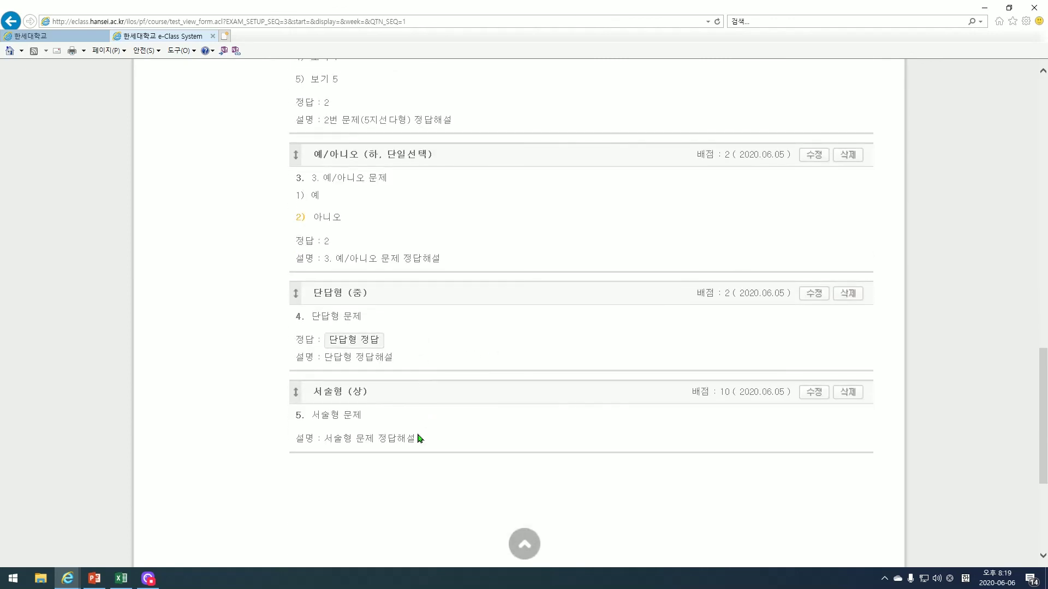
scroll(591, 430, up, 12)
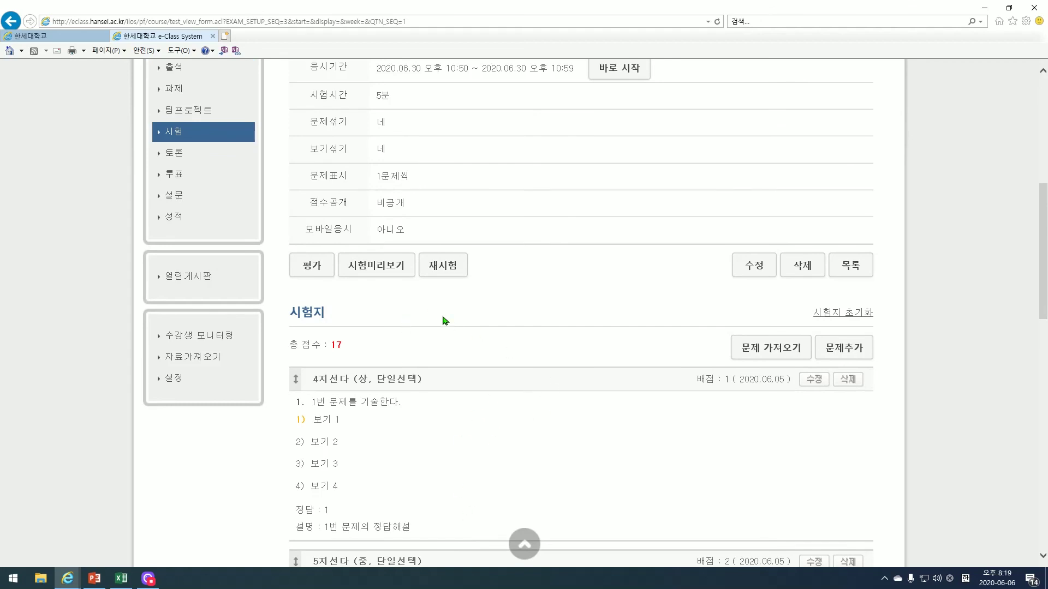
- Preview the exam as a student sees it and page through its questions one at a time
click(374, 267)
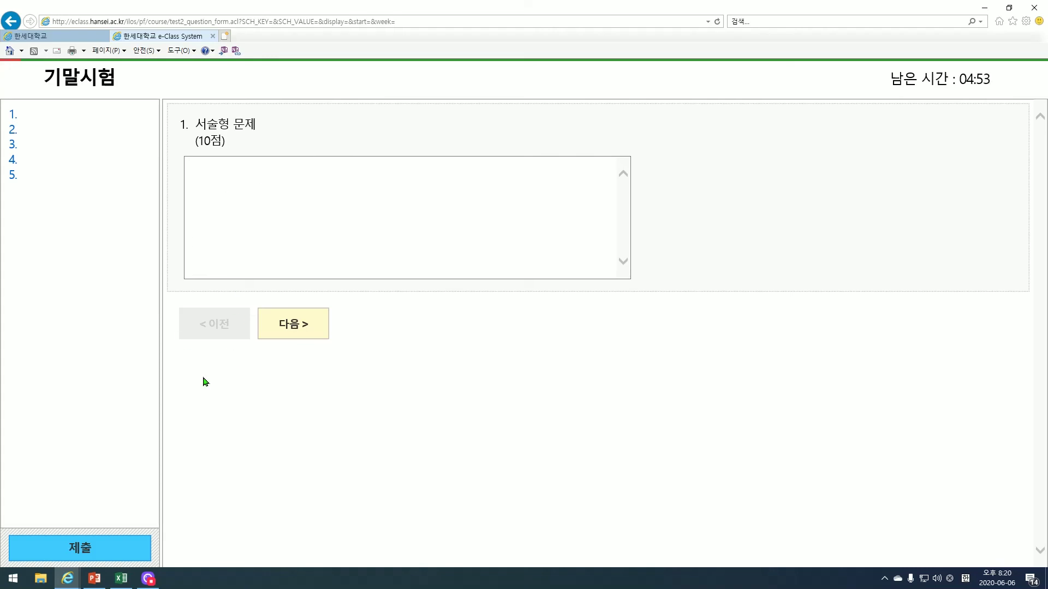
click(297, 334)
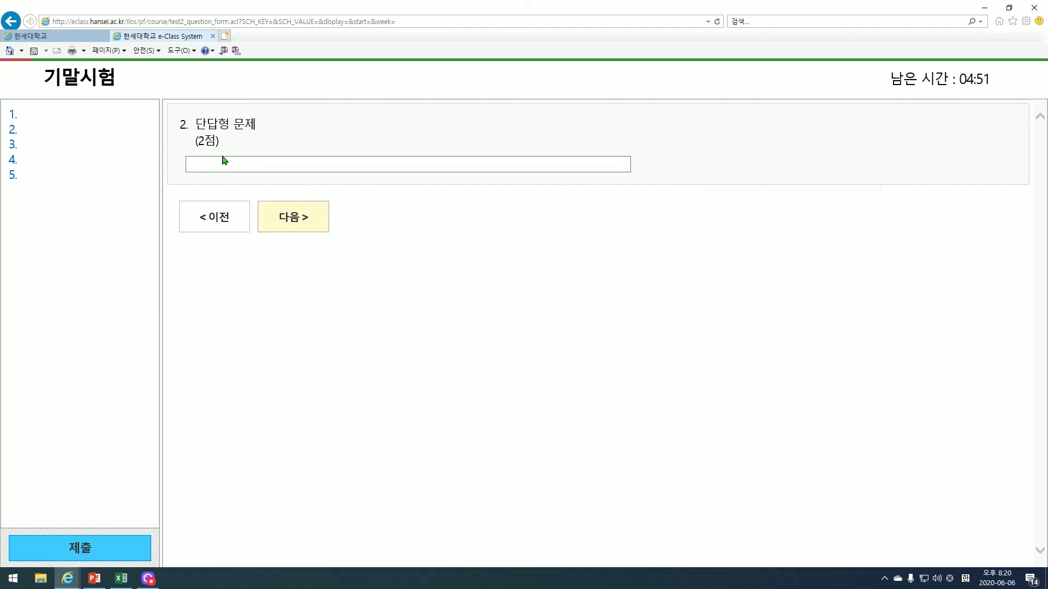
click(286, 224)
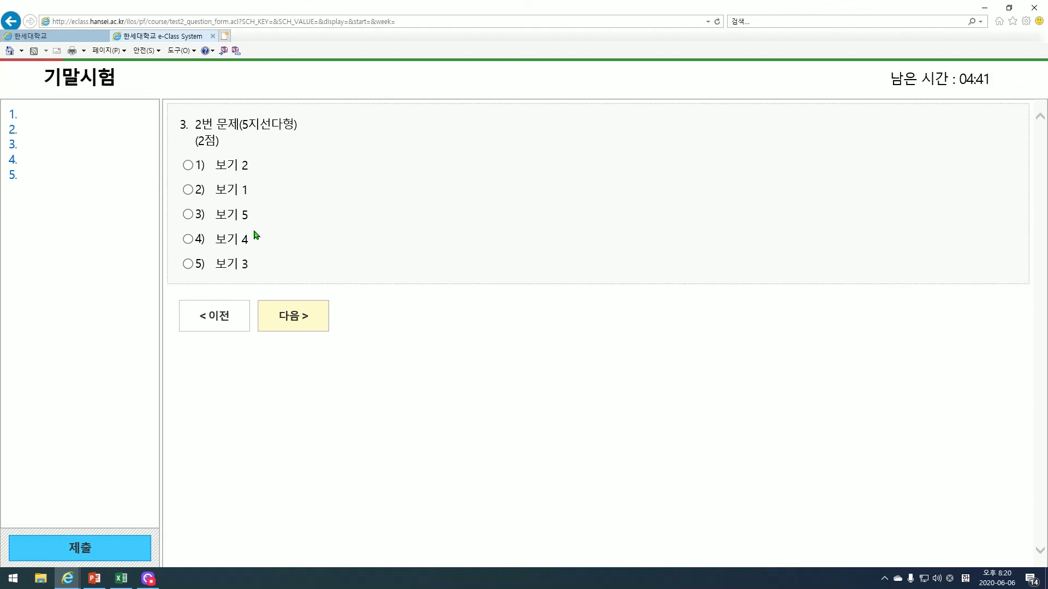
click(282, 319)
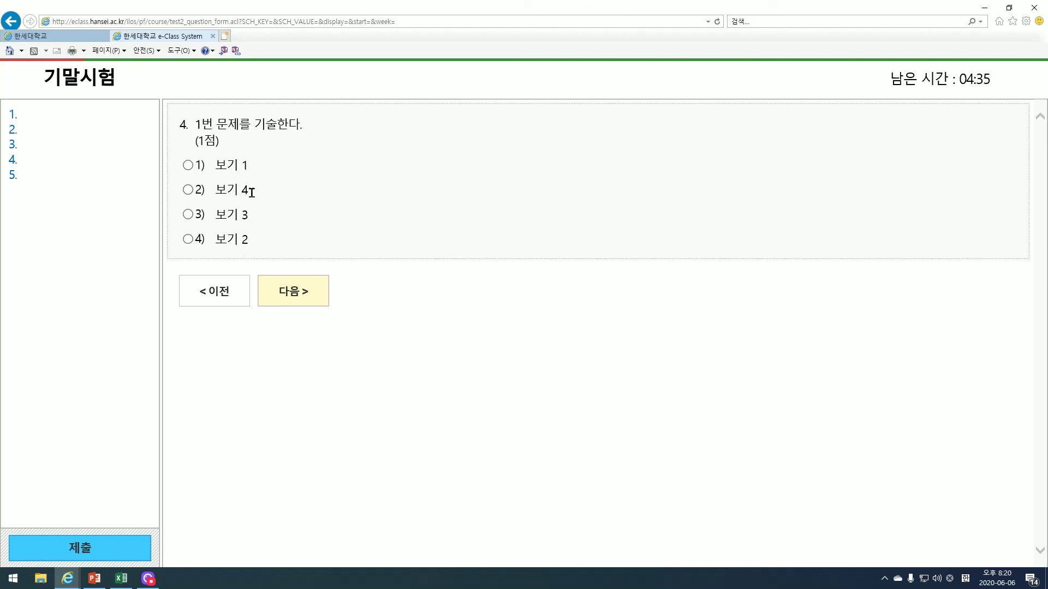
click(286, 291)
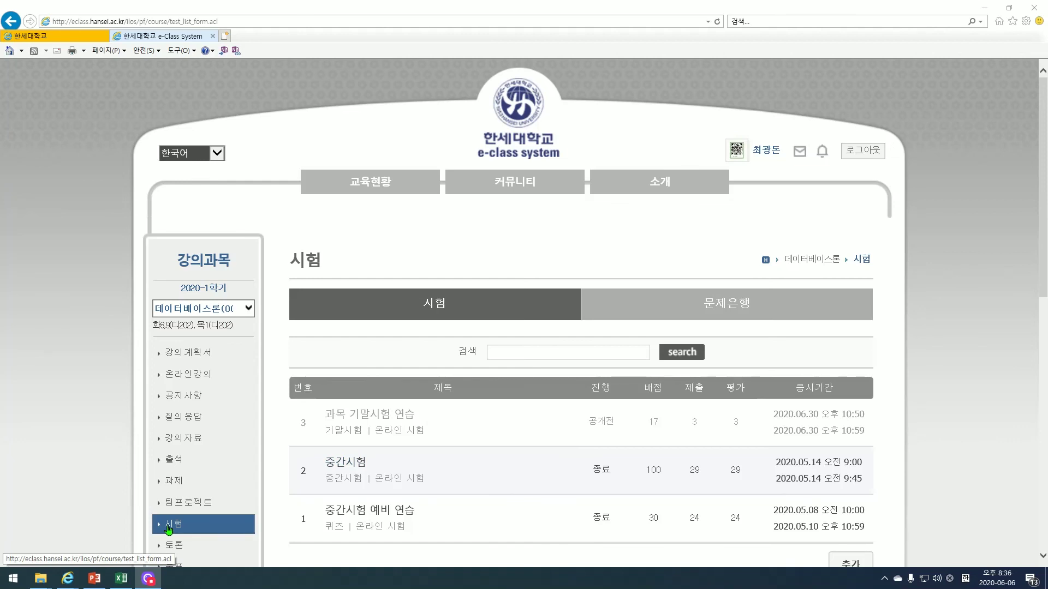
- Open the exam 과목 기말시험 연습 from the exam list, look over its questions, and open its evaluation (평가) page
click(369, 417)
scroll(496, 374, down, 7)
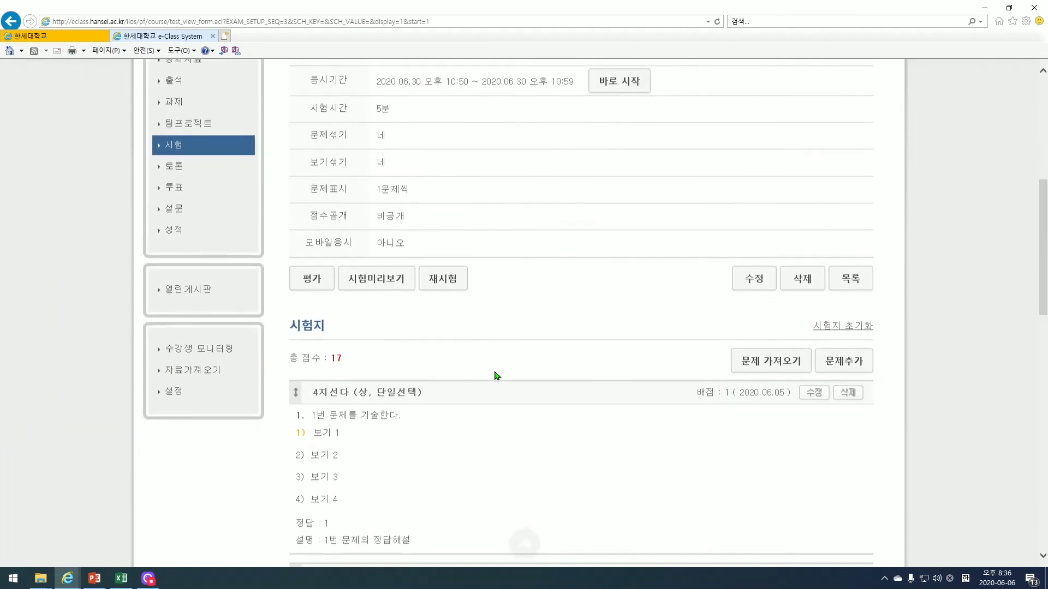
scroll(472, 354, down, 1)
scroll(473, 352, down, 2)
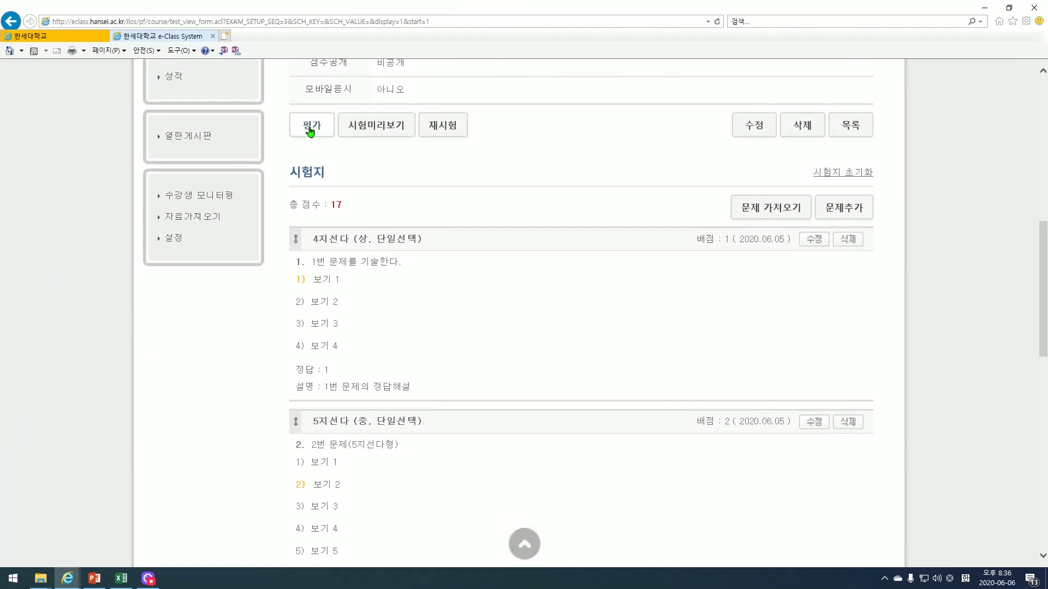
scroll(434, 260, down, 5)
scroll(439, 278, down, 5)
scroll(439, 284, up, 10)
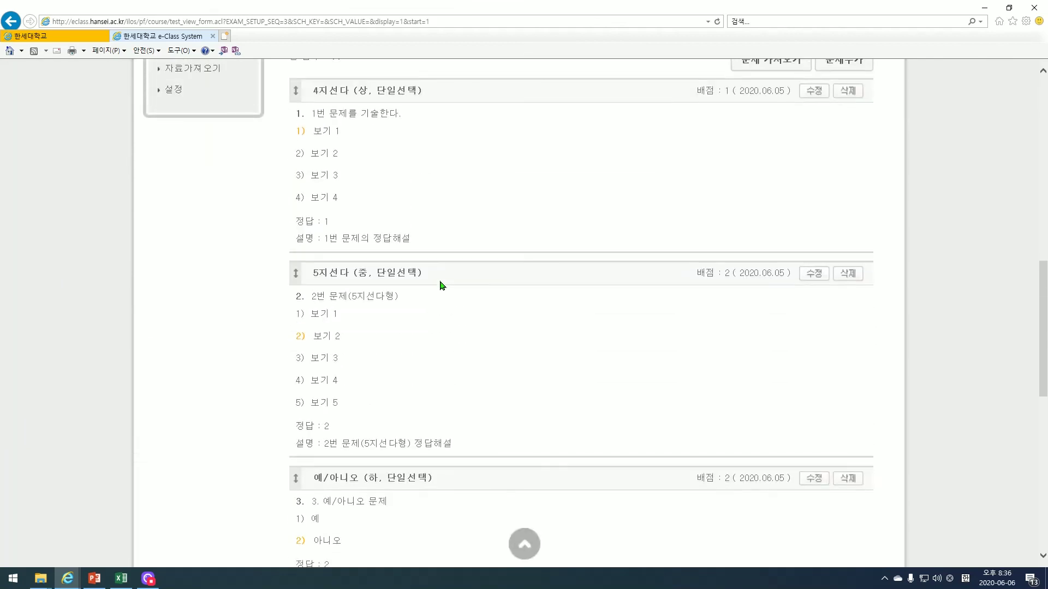
click(305, 207)
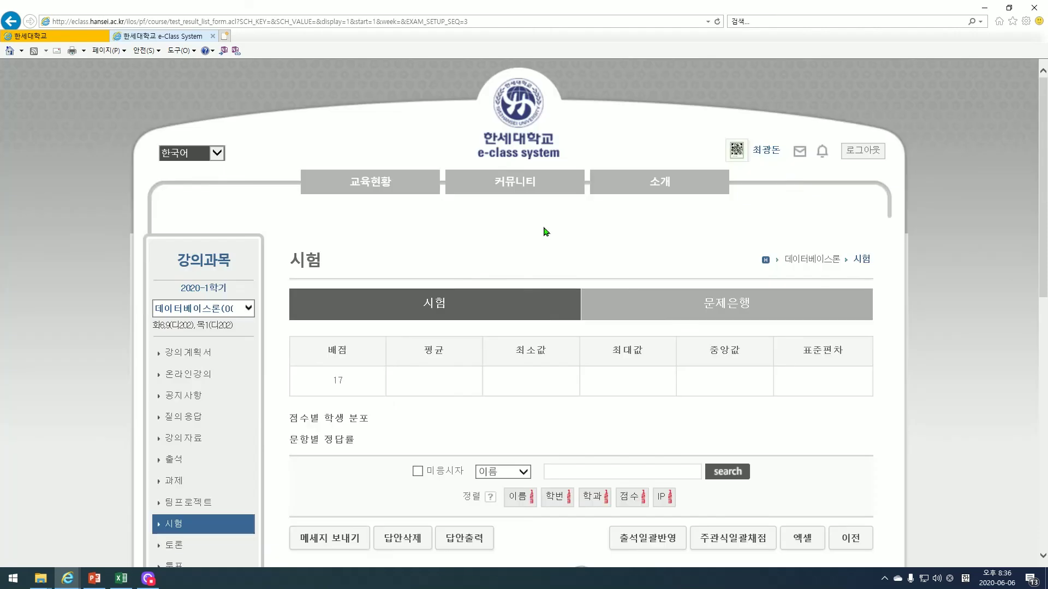
- Open the answer sheet of the student in row 13 and look over the responses through the 서술형 question
scroll(550, 236, down, 7)
scroll(550, 236, down, 8)
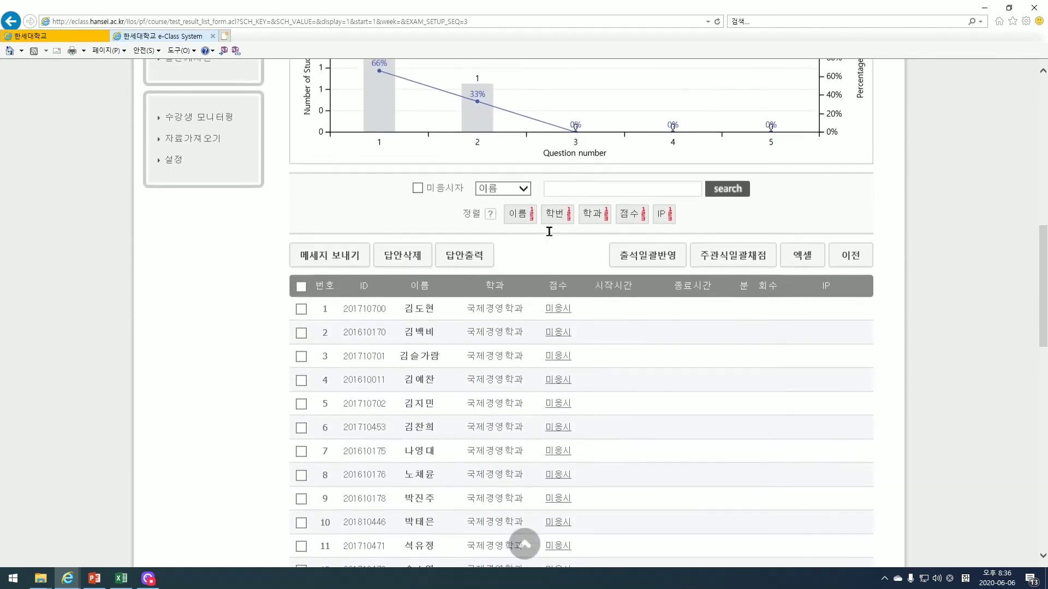
scroll(550, 237, down, 2)
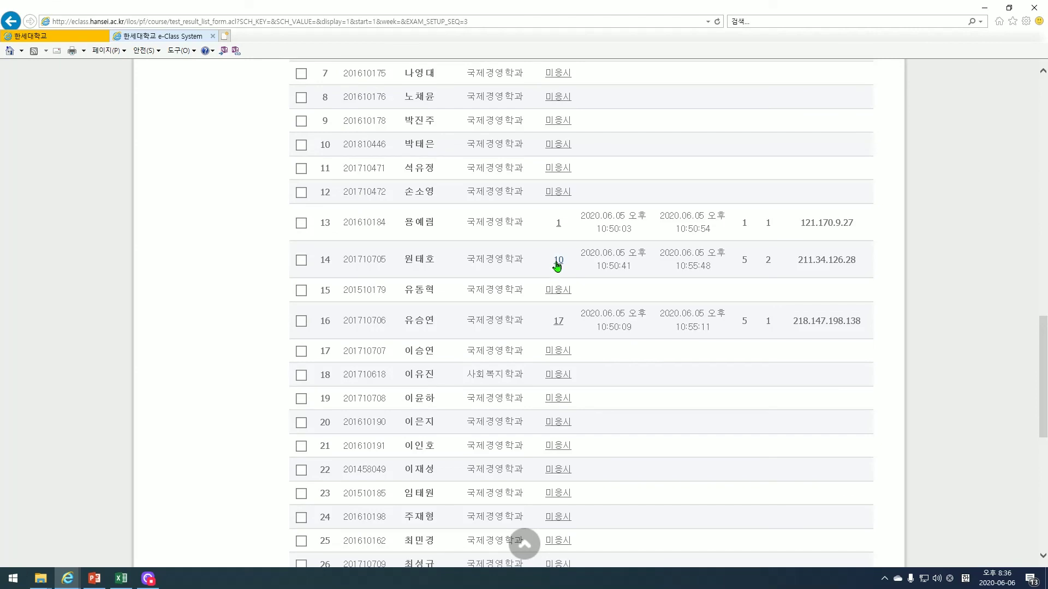
click(558, 225)
scroll(365, 221, down, 5)
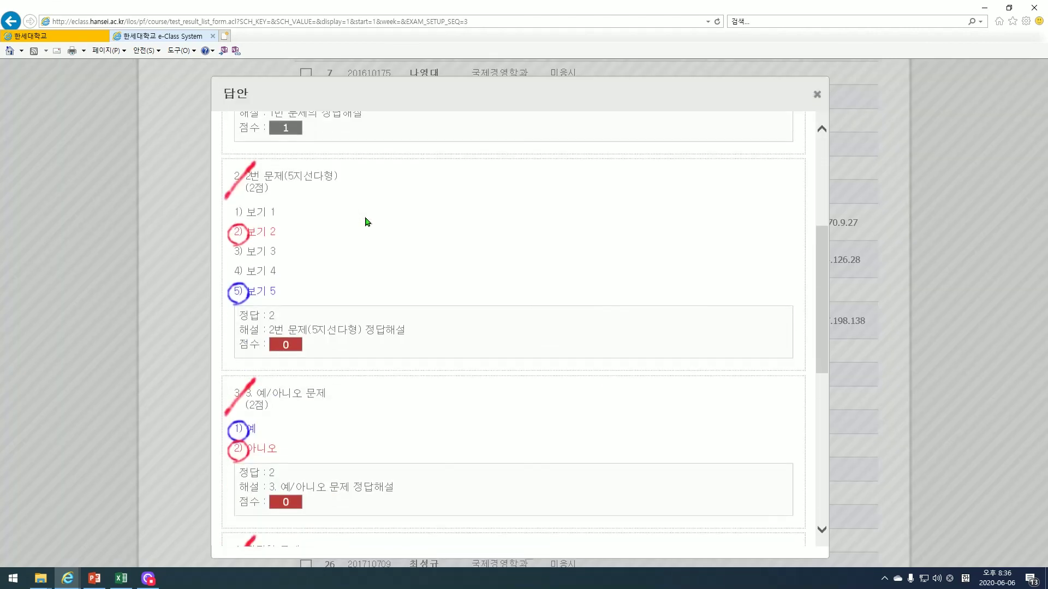
scroll(369, 223, down, 7)
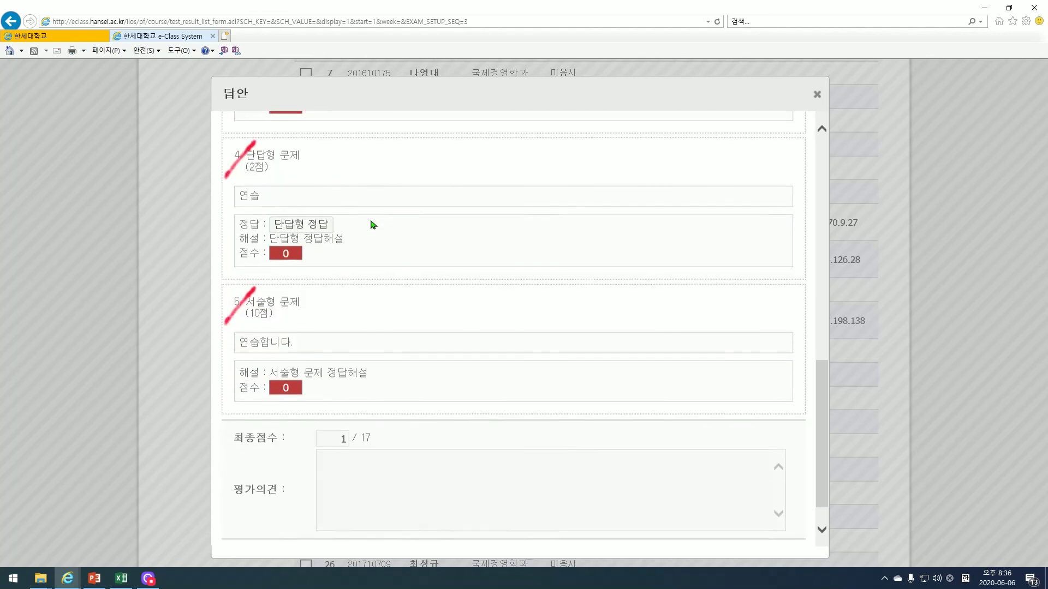
scroll(360, 212, down, 1)
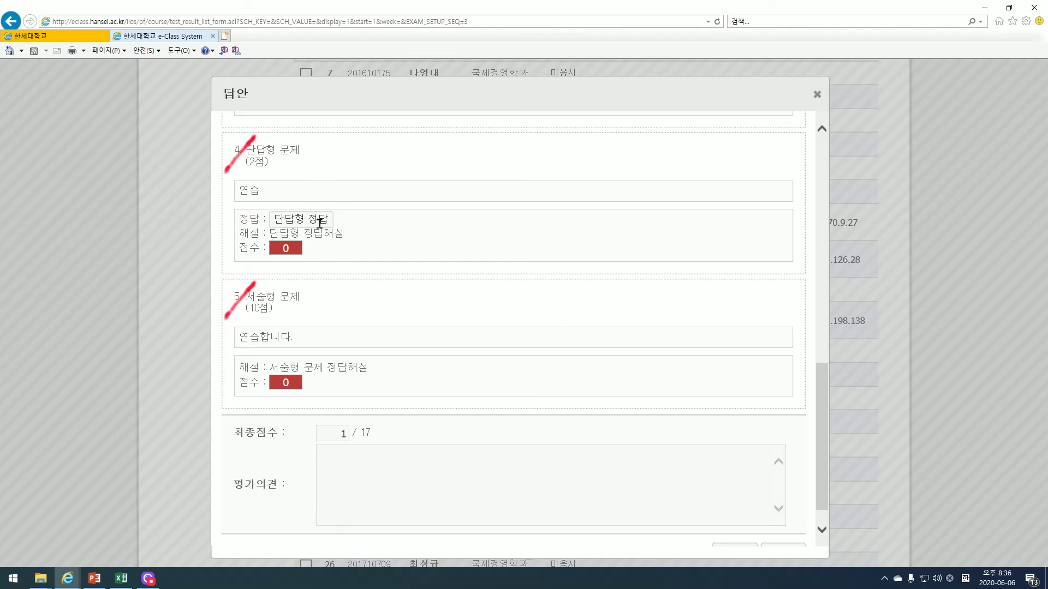
- Give the 단답형 question 2 points and the 서술형 question 10 points, and save the grading
click(284, 248)
text(2)
drag(280, 383, 305, 384)
text(10)
click(630, 376)
scroll(628, 375, down, 1)
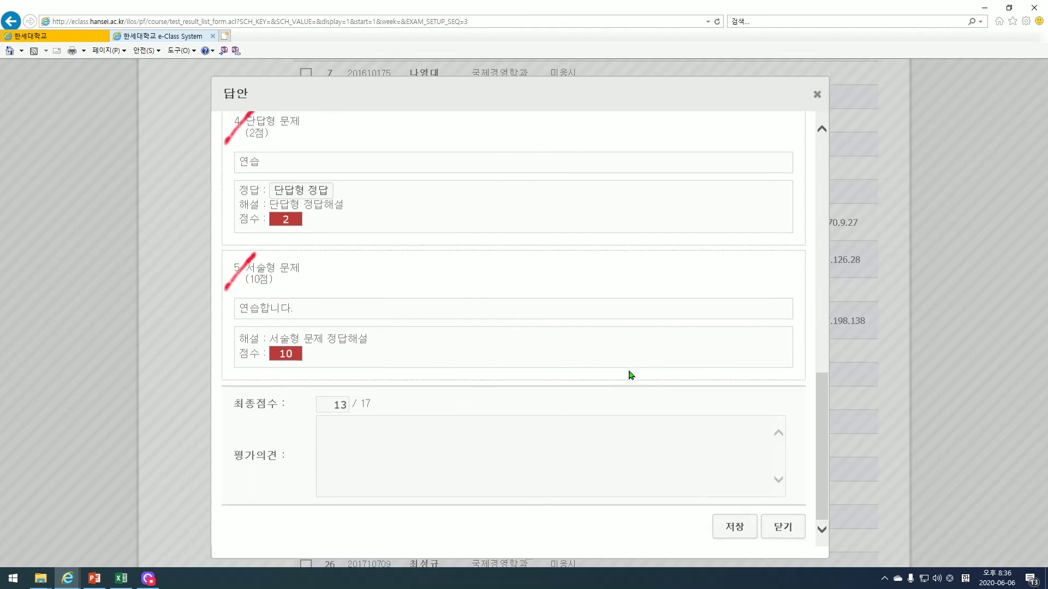
click(731, 527)
click(561, 328)
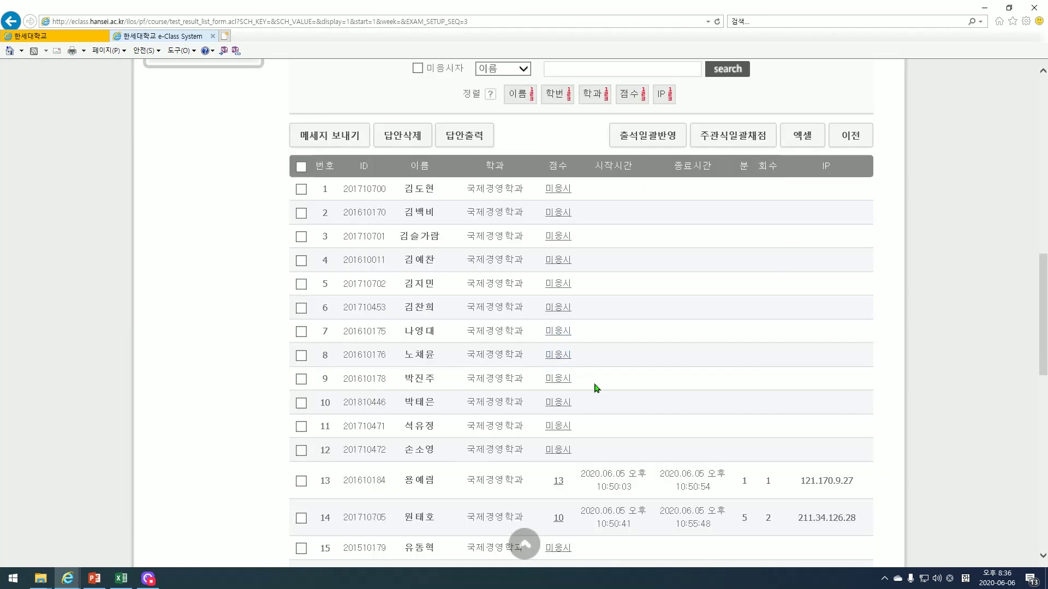
- Reopen the answer sheet of the student in row 13, set the final score (최종점수) to 17, and save it
click(562, 485)
scroll(338, 420, down, 8)
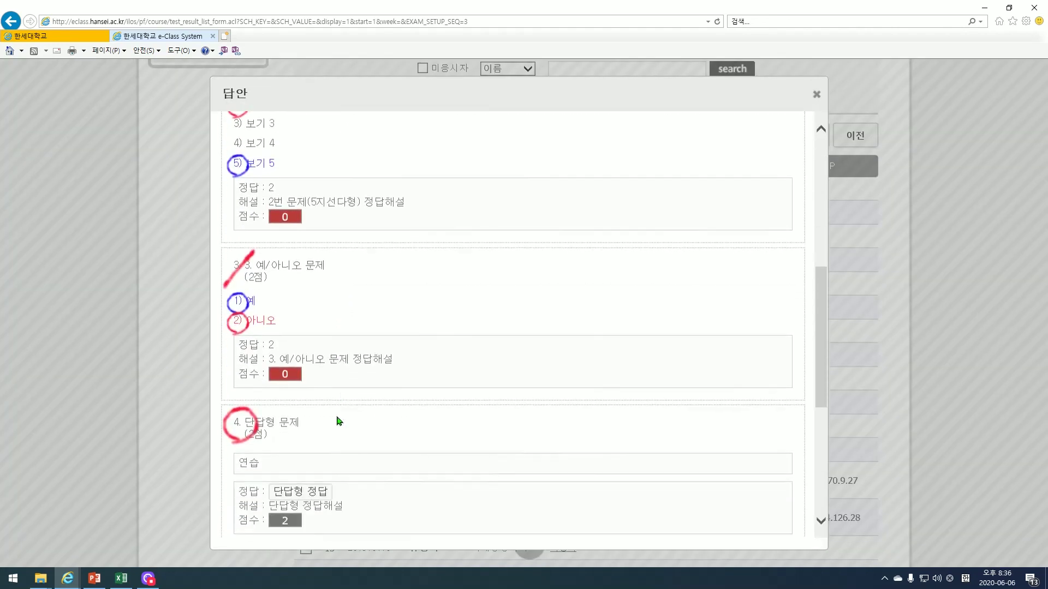
scroll(338, 420, down, 5)
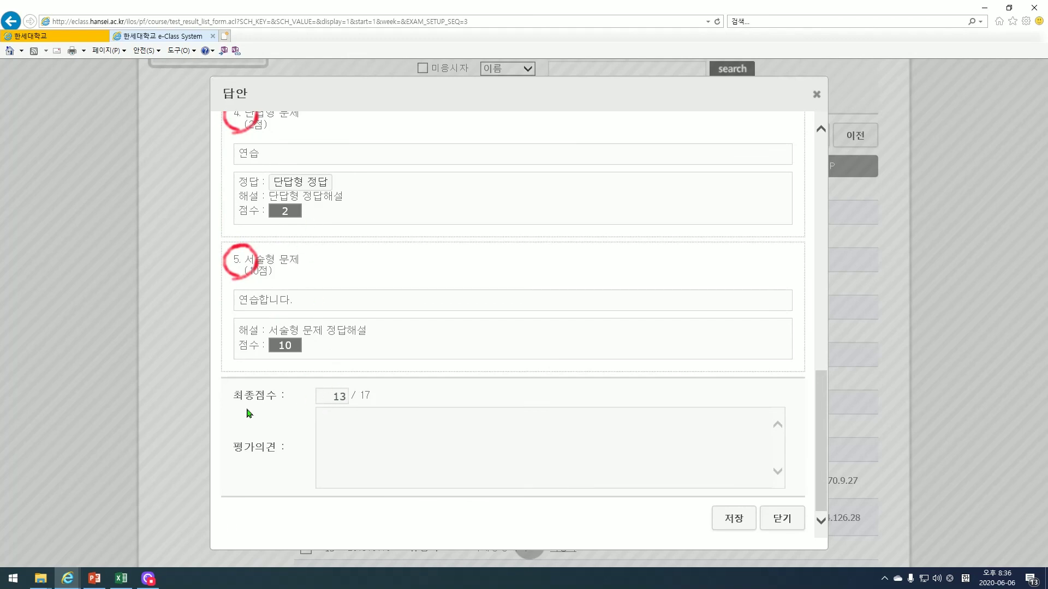
double_click(329, 397)
text(1)
click(746, 519)
click(559, 328)
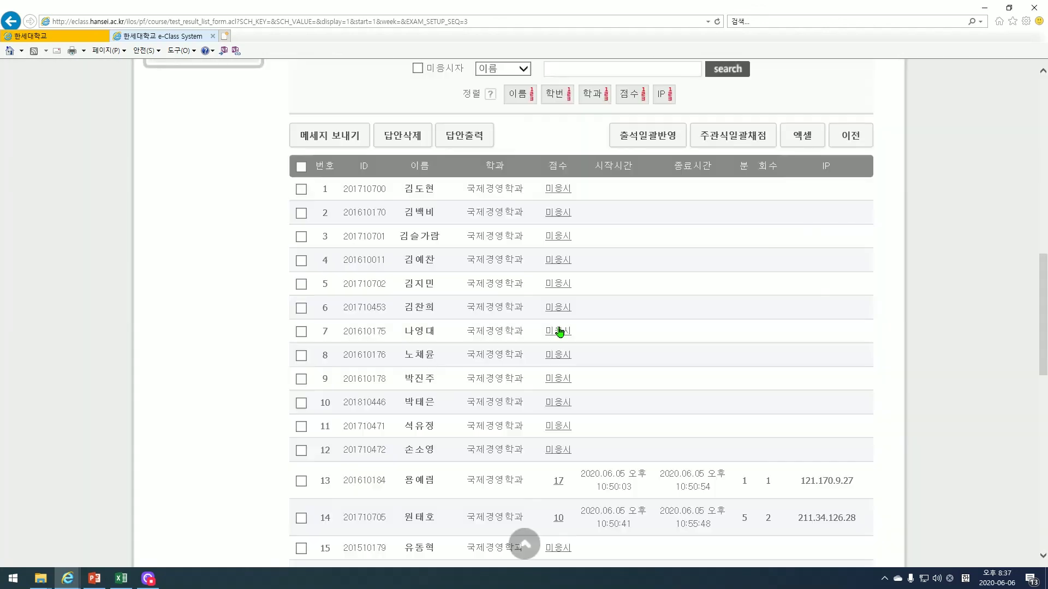
- Look over the students' scores, view the exported result list test_result_excel_200606_1851 in Excel, and return to the e-Class page
scroll(624, 304, down, 3)
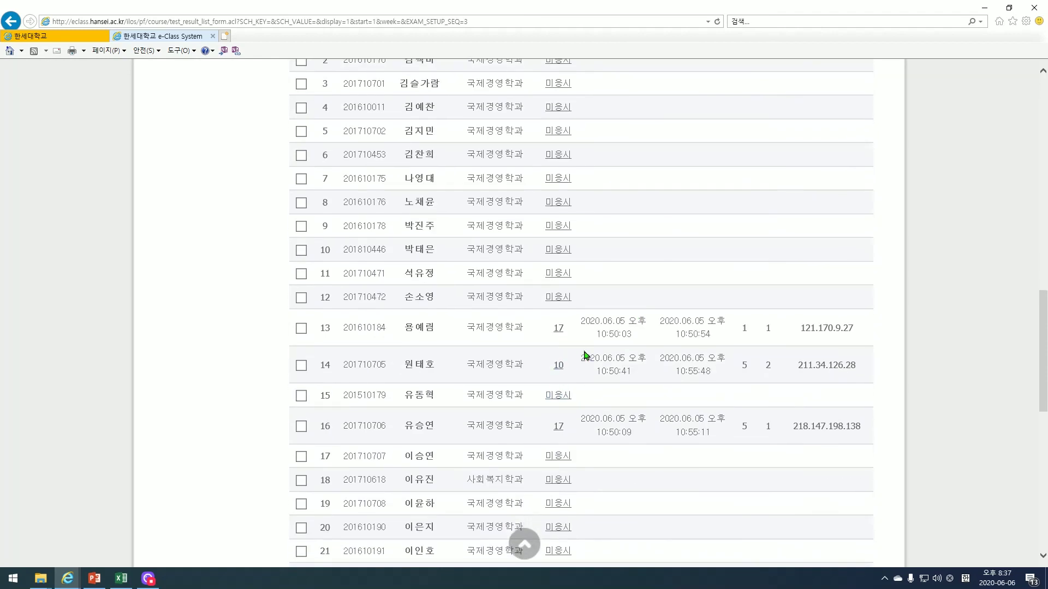
scroll(613, 361, up, 2)
scroll(614, 373, down, 4)
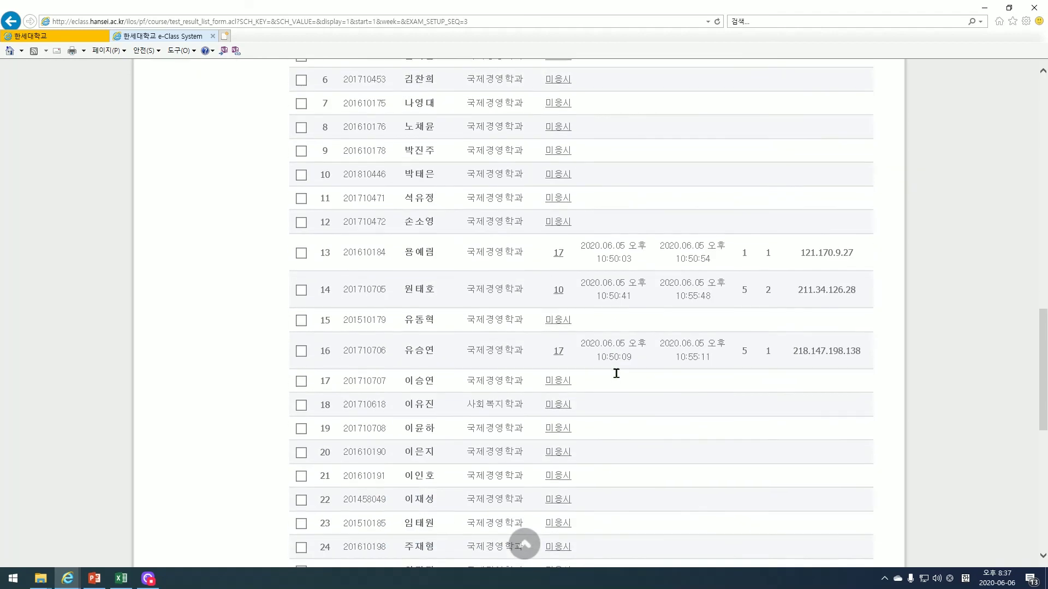
scroll(619, 378, up, 3)
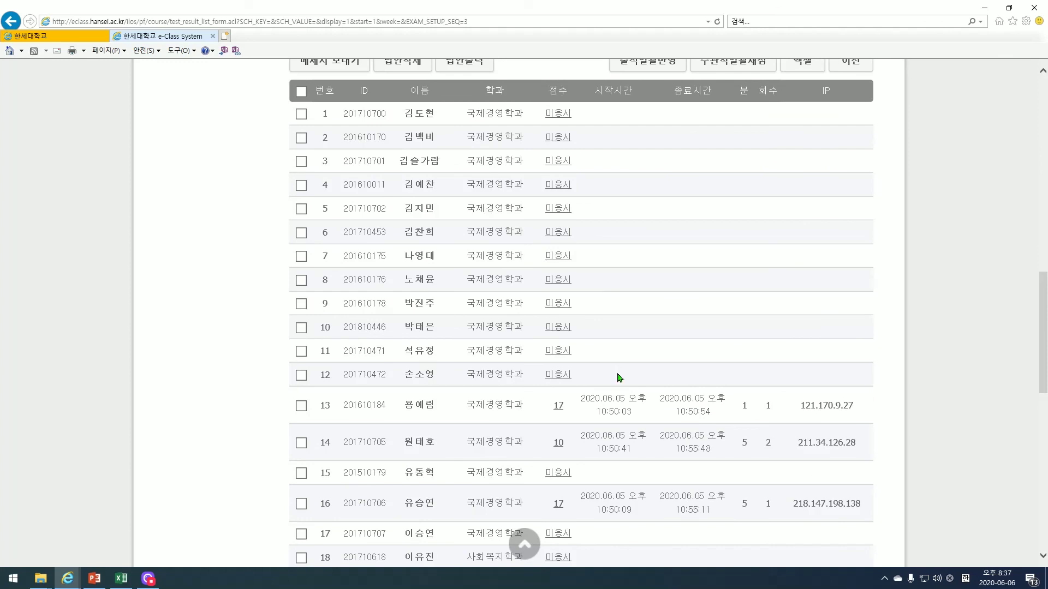
key(alt+Tab)
key(alt+Tab)
key(alt+Tab)
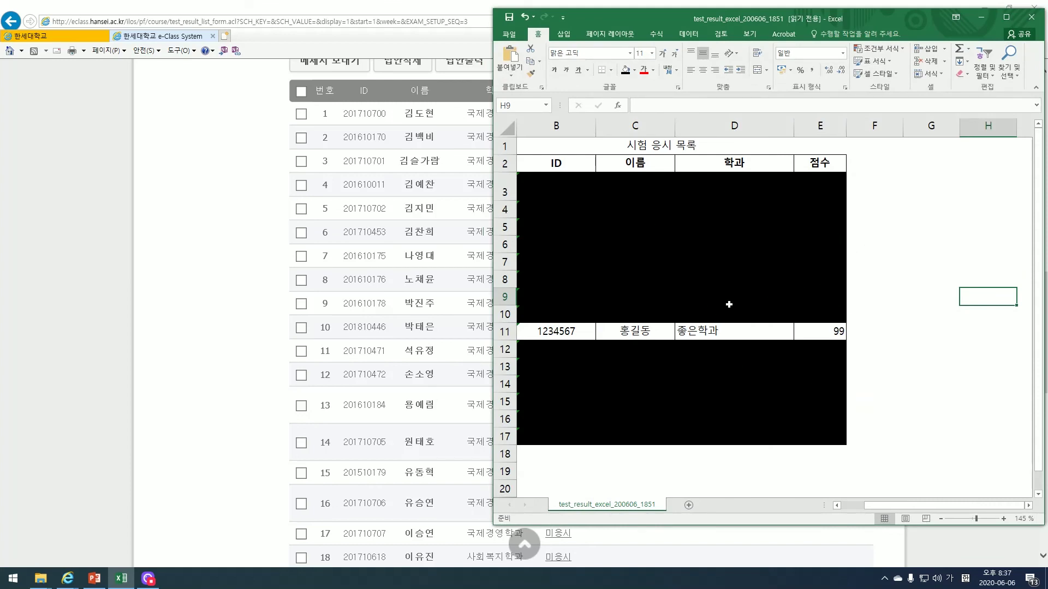
click(982, 21)
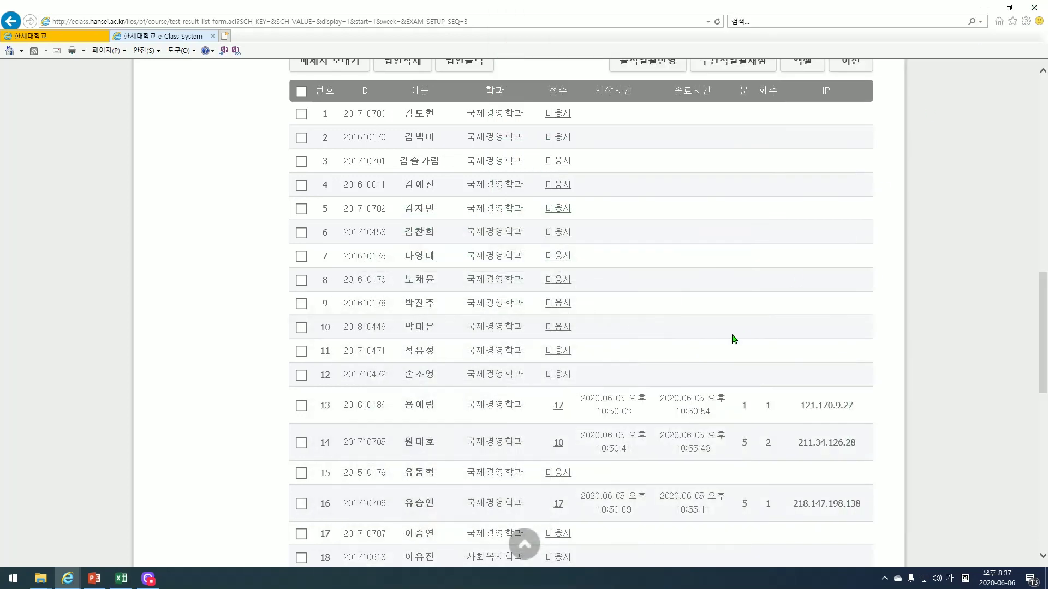
- Examine the exam's score statistics, the student distribution by score and the correct-answer rate by question
scroll(748, 346, up, 3)
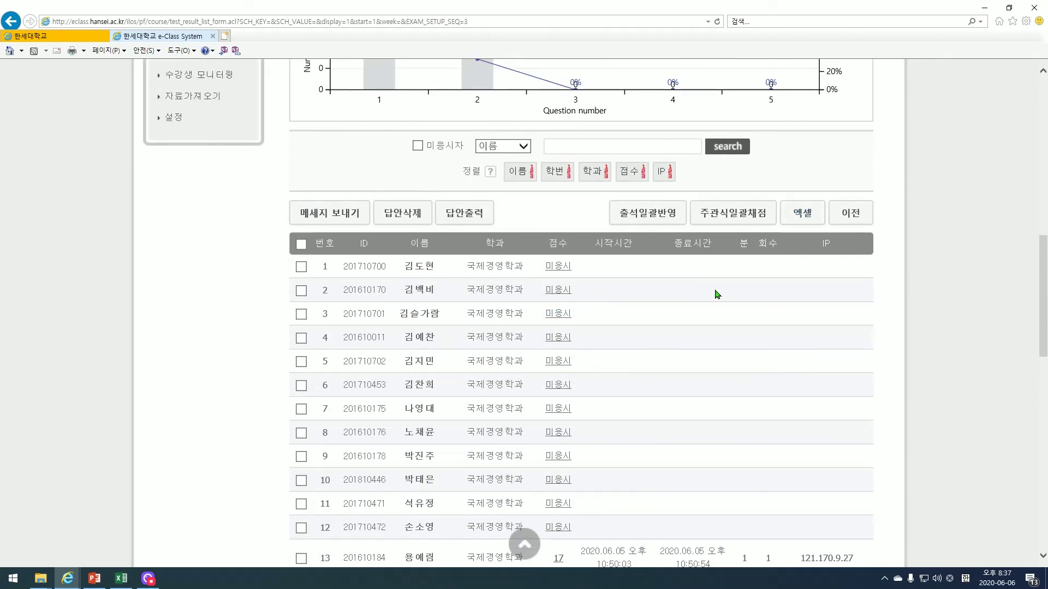
scroll(716, 294, up, 7)
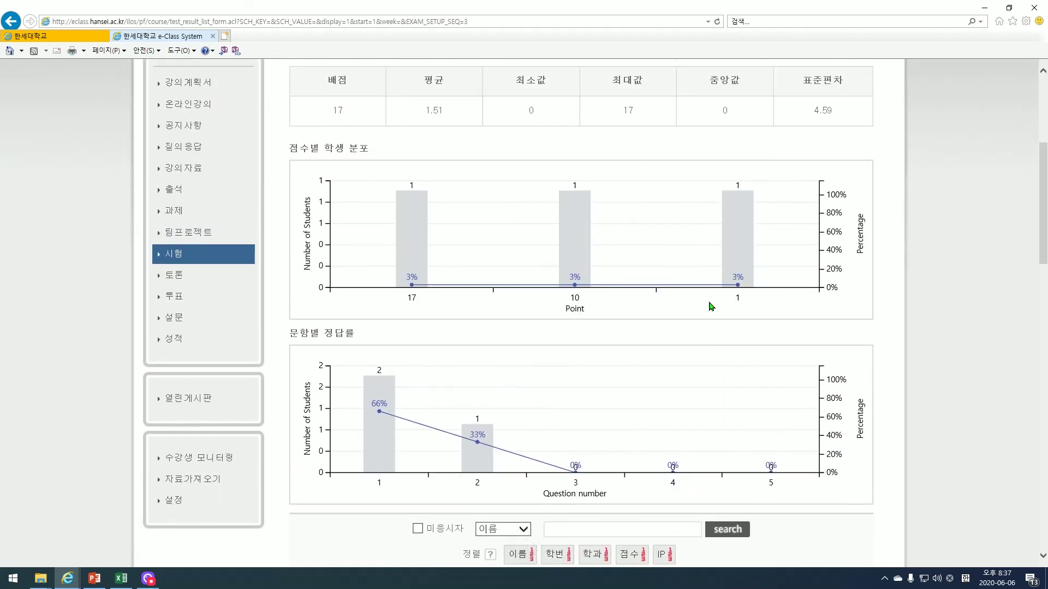
scroll(711, 306, up, 2)
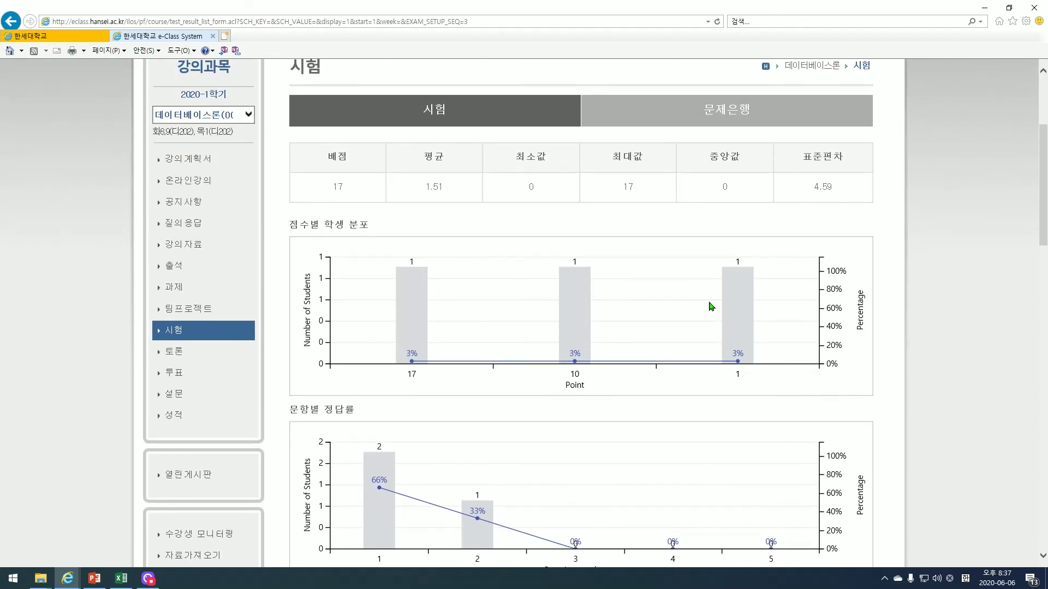